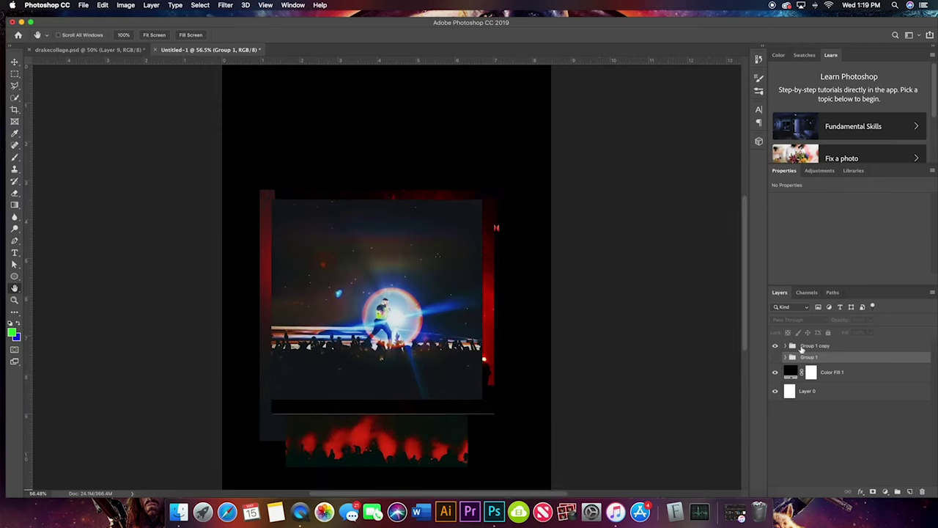
- Expand Group 1 copy and hide Layers 7, 6, 3 copy 2 and 5
{"action": "left_click", "coordinate": [815, 345]}
{"action": "left_click", "coordinate": [786, 345]}
{"action": "left_click", "coordinate": [775, 398]}
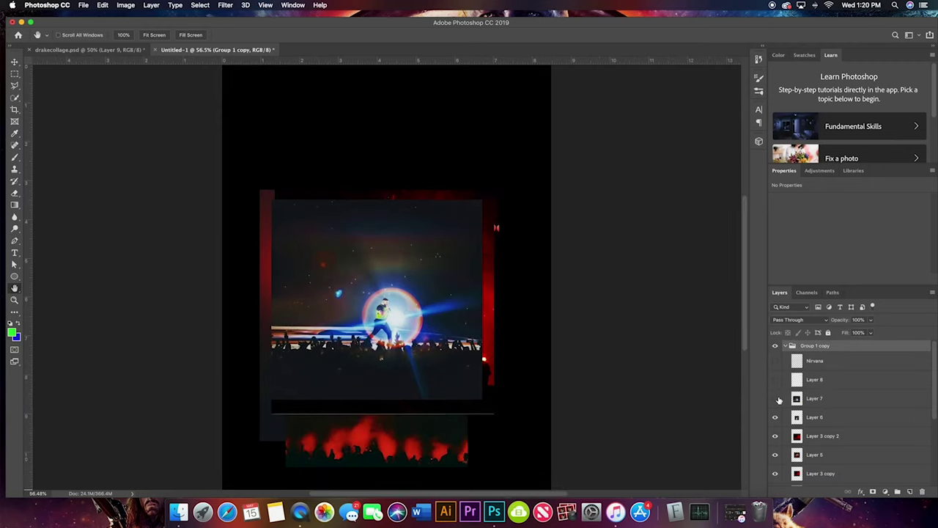
{"action": "left_click", "coordinate": [775, 417]}
{"action": "left_click", "coordinate": [774, 436]}
{"action": "left_click", "coordinate": [774, 436]}
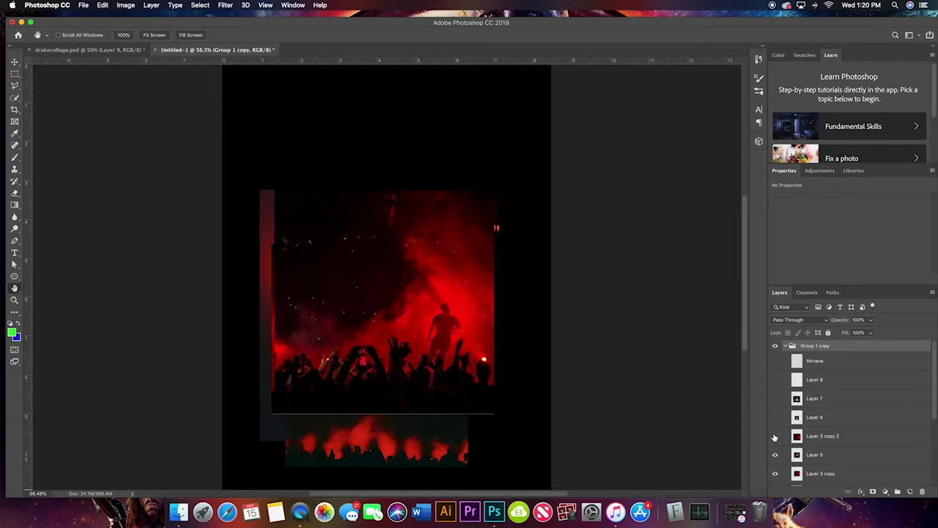
{"action": "left_click", "coordinate": [775, 455]}
- Hide Layers 3 copy, 4, 3 and 2 to reveal the Drake photo
{"action": "scroll", "coordinate": [783, 452], "scroll_direction": "down", "scroll_amount": 2}
{"action": "left_click", "coordinate": [774, 450]}
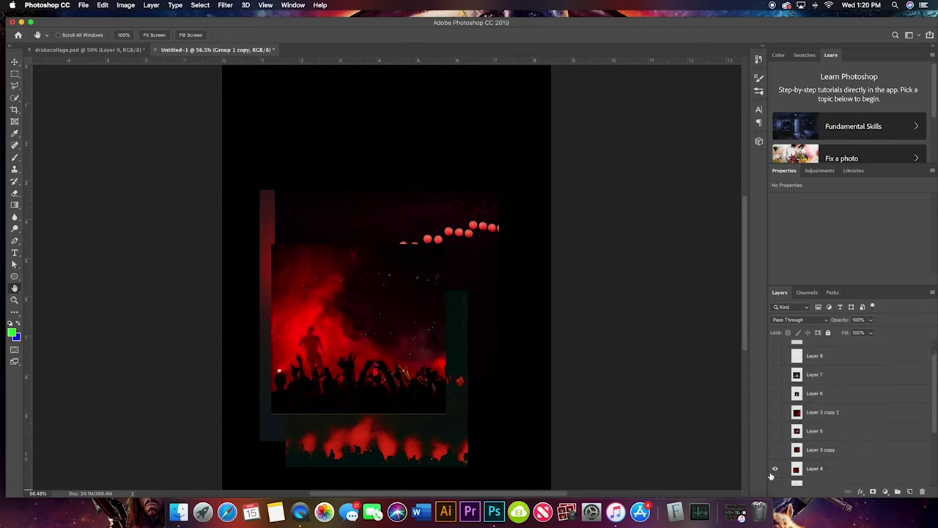
{"action": "left_click", "coordinate": [775, 467]}
{"action": "scroll", "coordinate": [777, 469], "scroll_direction": "down", "scroll_amount": 1}
{"action": "left_click", "coordinate": [775, 435]}
{"action": "scroll", "coordinate": [781, 438], "scroll_direction": "down", "scroll_amount": 3}
{"action": "right_click", "coordinate": [776, 438]}
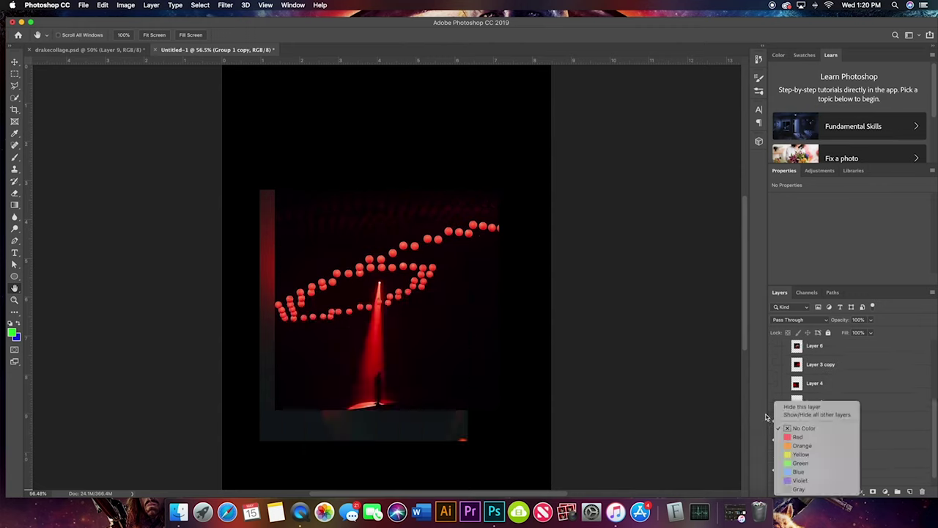
{"action": "left_click", "coordinate": [776, 421]}
{"action": "scroll", "coordinate": [777, 440], "scroll_direction": "down", "scroll_amount": 1}
- Show the bottom crowd layer and set its blend mode to Screen
{"action": "left_click", "coordinate": [777, 422]}
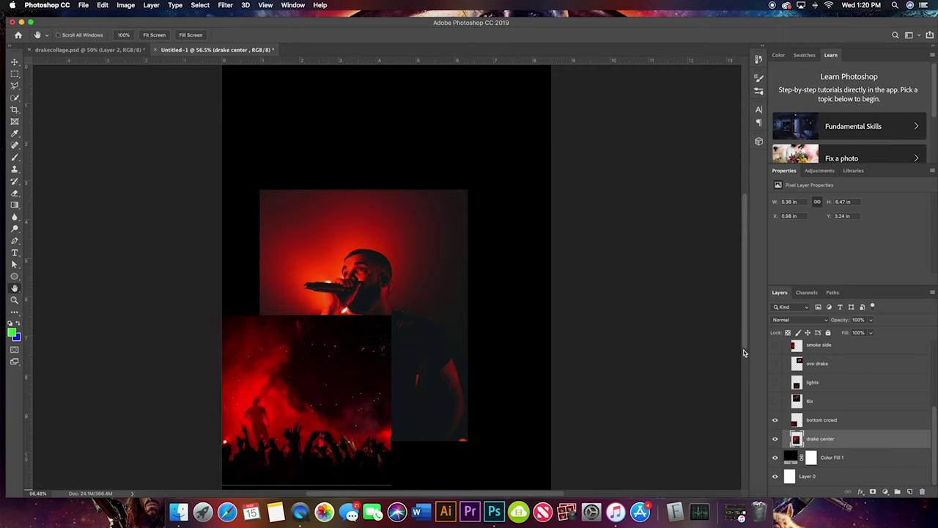
{"action": "left_click", "coordinate": [843, 420]}
{"action": "left_click", "coordinate": [799, 320]}
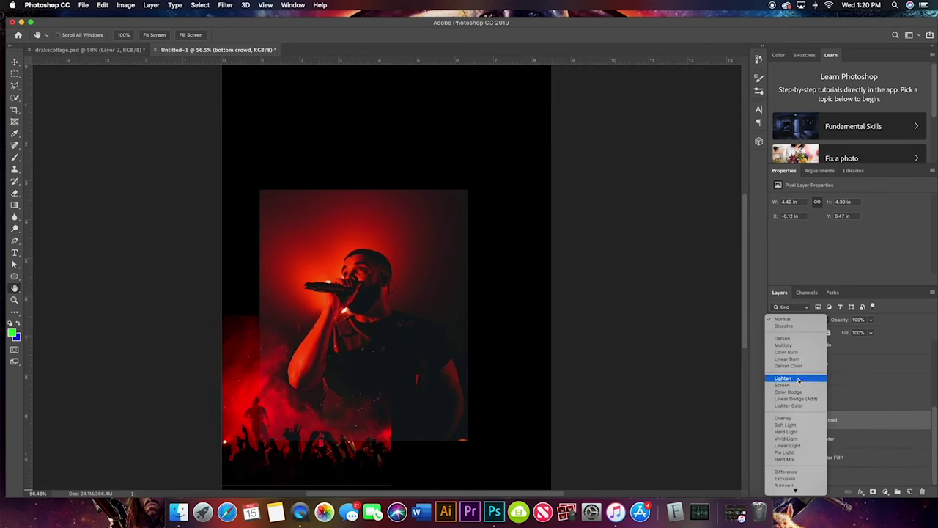
{"action": "left_click", "coordinate": [798, 379]}
{"action": "left_click", "coordinate": [799, 319]}
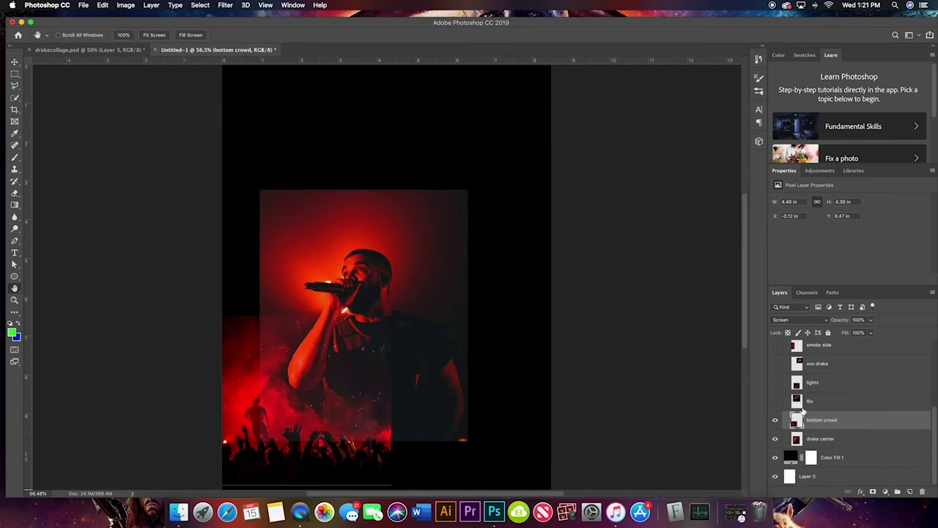
- Duplicate the crowd, flip the copy horizontally, move it right and add a layer mask
{"action": "left_click_drag", "start_coordinate": [912, 483], "coordinate": [910, 490]}
{"action": "key", "text": "v"}
{"action": "left_click", "coordinate": [102, 5]}
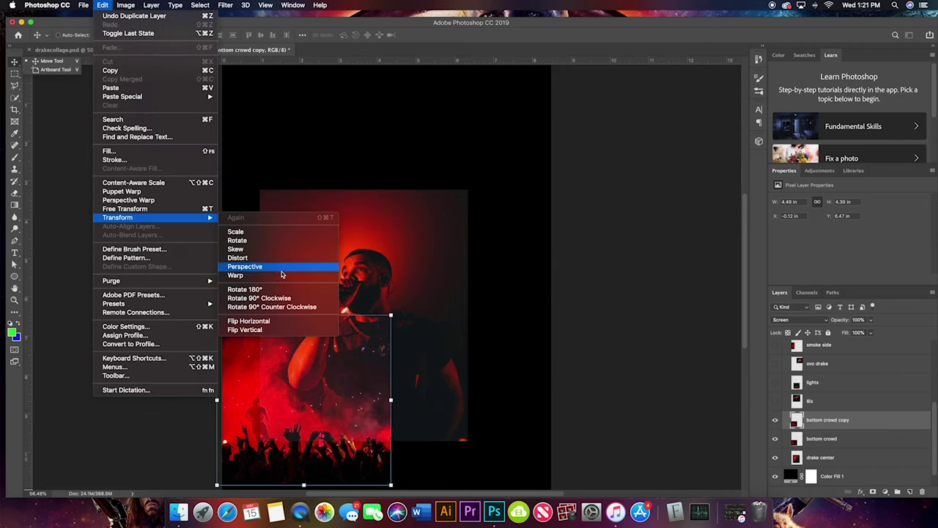
{"action": "left_click", "coordinate": [262, 318]}
{"action": "left_click_drag", "start_coordinate": [367, 439], "coordinate": [515, 409]}
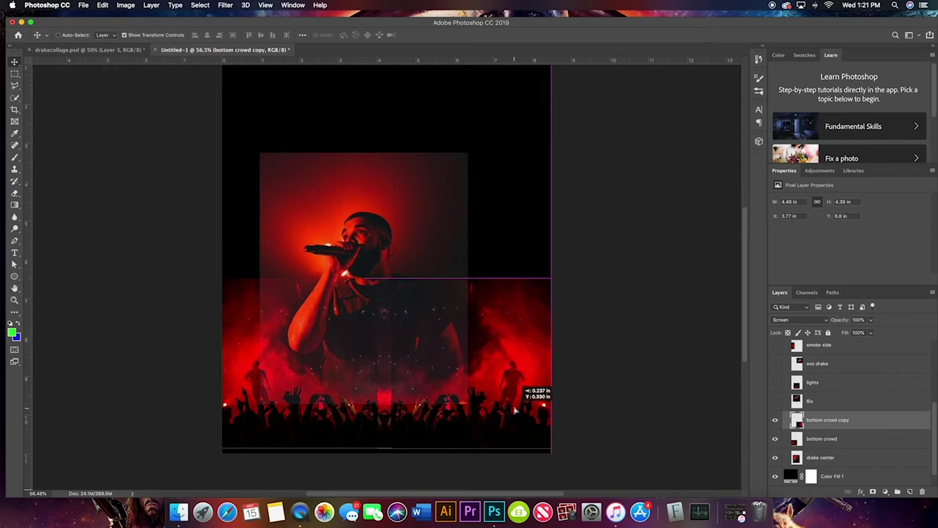
{"action": "key", "text": "b"}
{"action": "left_click", "coordinate": [872, 491]}
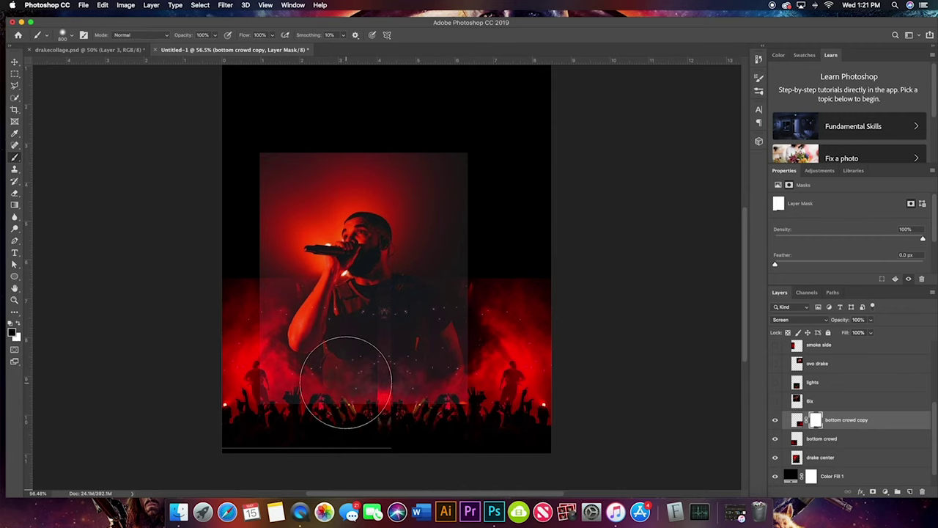
- Add layer masks to the bottom crowd and drake center layers
{"action": "left_click", "coordinate": [843, 439]}
{"action": "left_click", "coordinate": [872, 491]}
{"action": "scroll", "coordinate": [410, 469], "scroll_direction": "down", "scroll_amount": 2}
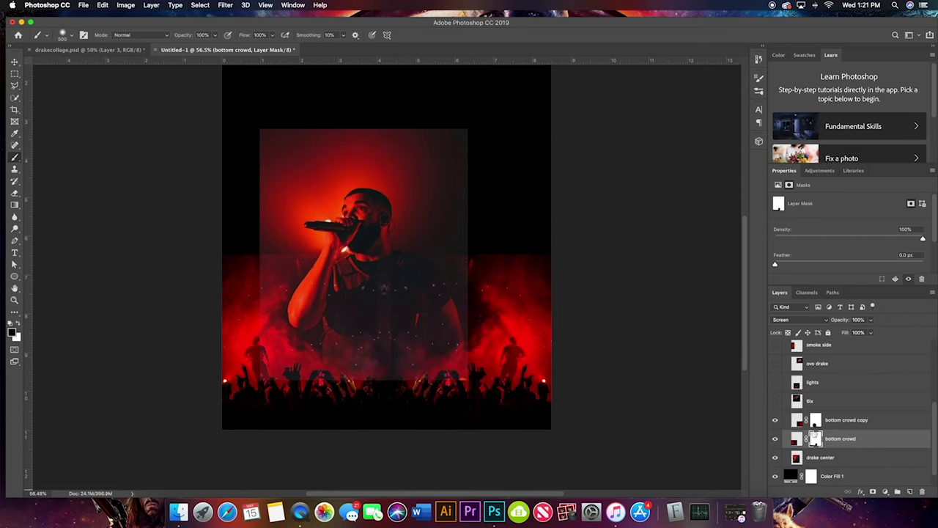
{"action": "left_click", "coordinate": [839, 458]}
{"action": "left_click", "coordinate": [872, 492]}
- With a larger brush, mask out the bottom of the Drake photo over the crowd
{"action": "key", "text": "bracketright"}
{"action": "key", "text": "bracketright"}
{"action": "key", "text": "bracketright"}
{"action": "key", "text": "bracketright"}
{"action": "key", "text": "bracketright"}
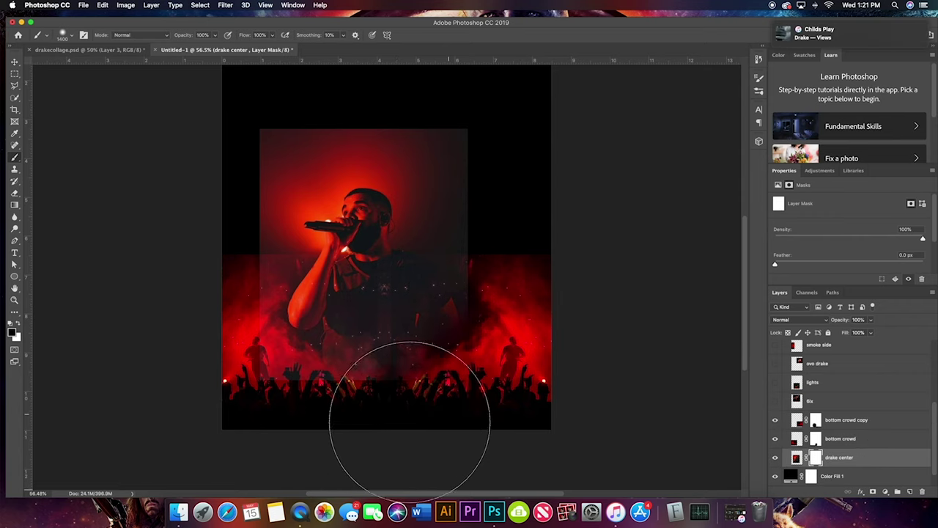
{"action": "left_click_drag", "start_coordinate": [410, 422], "coordinate": [345, 404]}
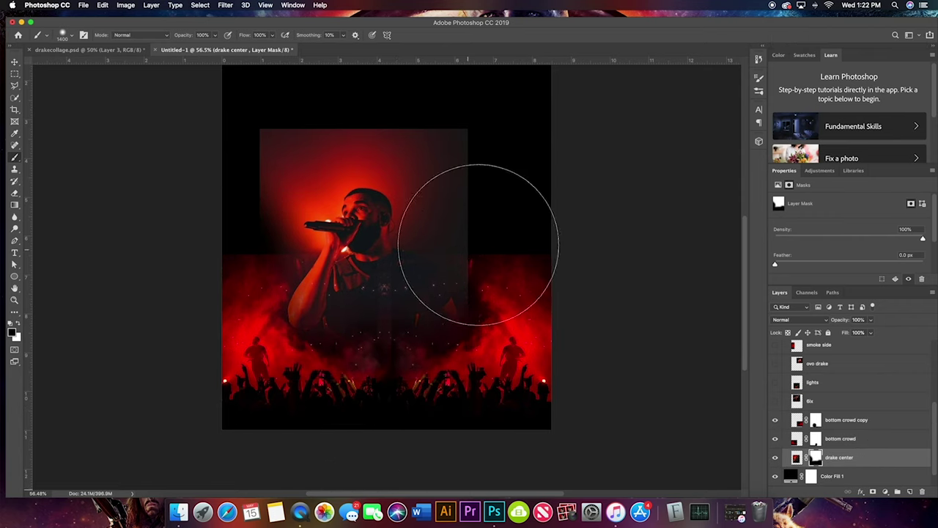
{"action": "left_click_drag", "start_coordinate": [469, 191], "coordinate": [580, 211]}
{"action": "scroll", "coordinate": [854, 406], "scroll_direction": "up", "scroll_amount": 3}
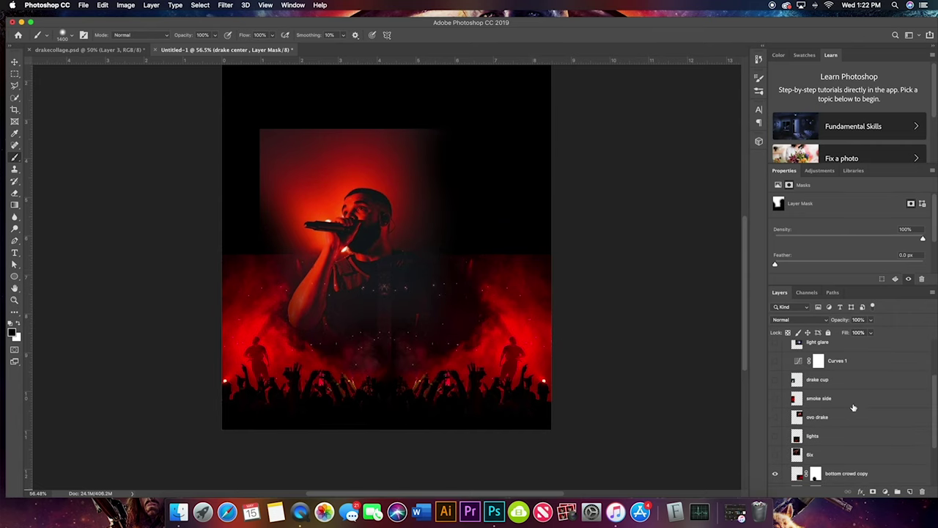
{"action": "scroll", "coordinate": [854, 407], "scroll_direction": "up", "scroll_amount": 1}
- Turn on the Curves 1 adjustment to preview it
{"action": "left_click", "coordinate": [837, 374]}
{"action": "left_click", "coordinate": [775, 374]}
{"action": "scroll", "coordinate": [544, 287], "scroll_direction": "up", "scroll_amount": 1}
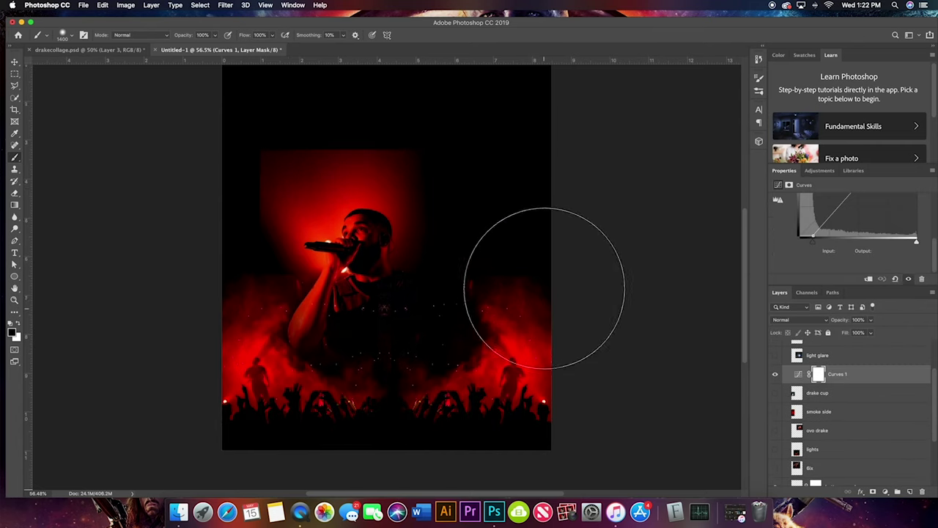
{"action": "scroll", "coordinate": [850, 410], "scroll_direction": "down", "scroll_amount": 3}
- On the drake center mask, round the glow's top edge and restore Drake's head
{"action": "left_click", "coordinate": [839, 444]}
{"action": "scroll", "coordinate": [390, 186], "scroll_direction": "down", "scroll_amount": 2}
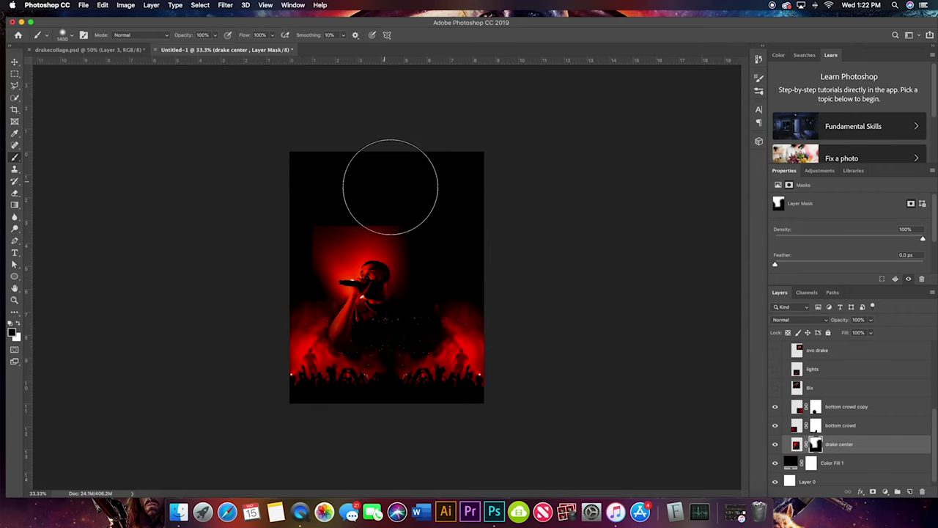
{"action": "left_click_drag", "start_coordinate": [391, 187], "coordinate": [279, 226]}
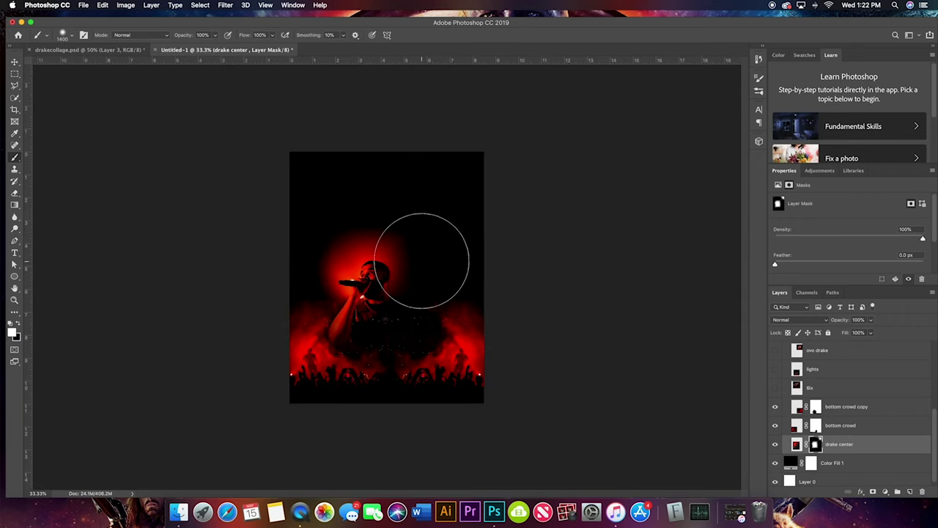
{"action": "left_click_drag", "start_coordinate": [422, 260], "coordinate": [376, 342]}
{"action": "key", "text": "super+plus"}
{"action": "key", "text": "super+plus"}
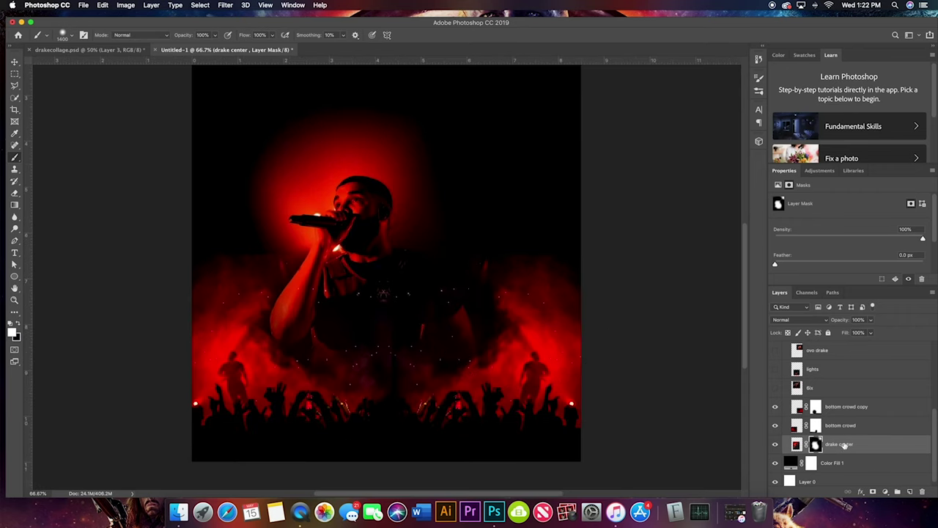
- Paint white on the bottom crowd copy mask to reveal more red smoke
{"action": "left_click", "coordinate": [815, 425]}
{"action": "left_click", "coordinate": [816, 406]}
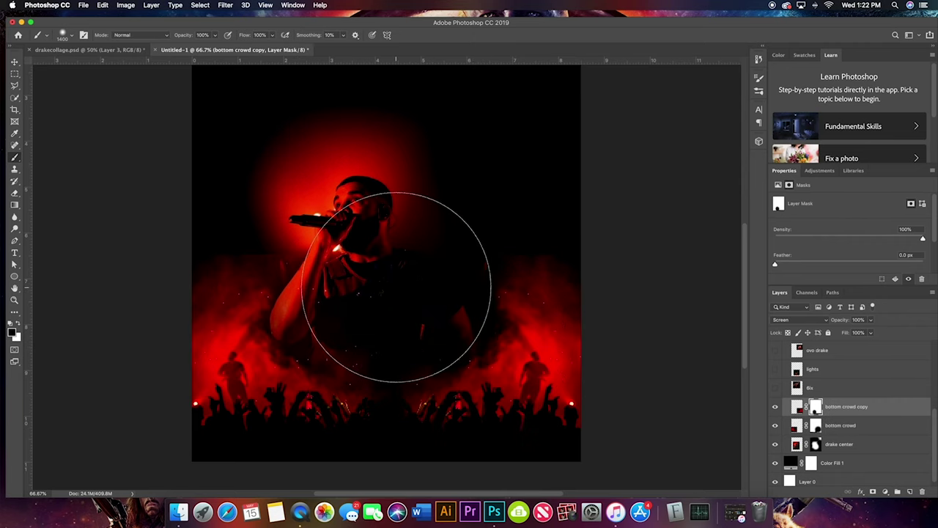
{"action": "key", "text": "x"}
{"action": "left_click", "coordinate": [501, 388]}
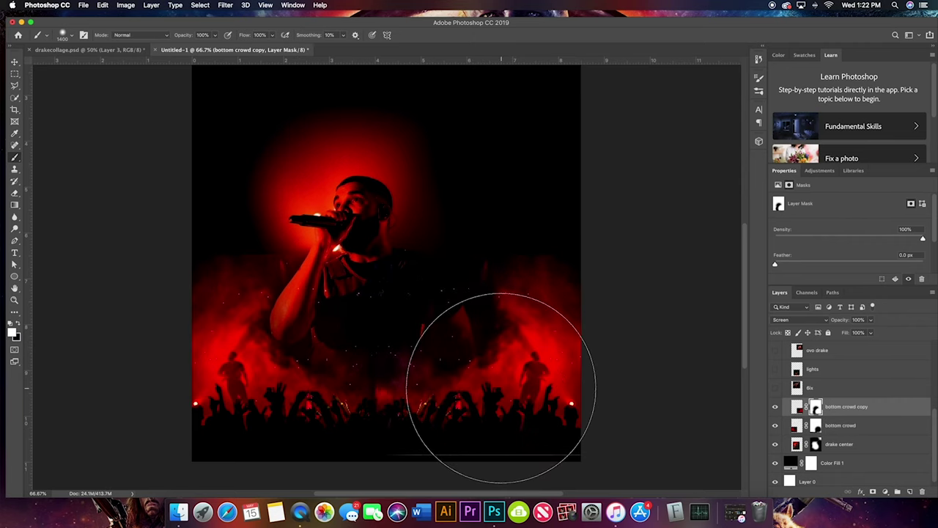
{"action": "scroll", "coordinate": [501, 388], "scroll_direction": "down", "scroll_amount": 3}
{"action": "scroll", "coordinate": [488, 418], "scroll_direction": "down", "scroll_amount": 2}
{"action": "key", "text": "bracketleft"}
{"action": "key", "text": "bracketleft"}
{"action": "key", "text": "bracketleft"}
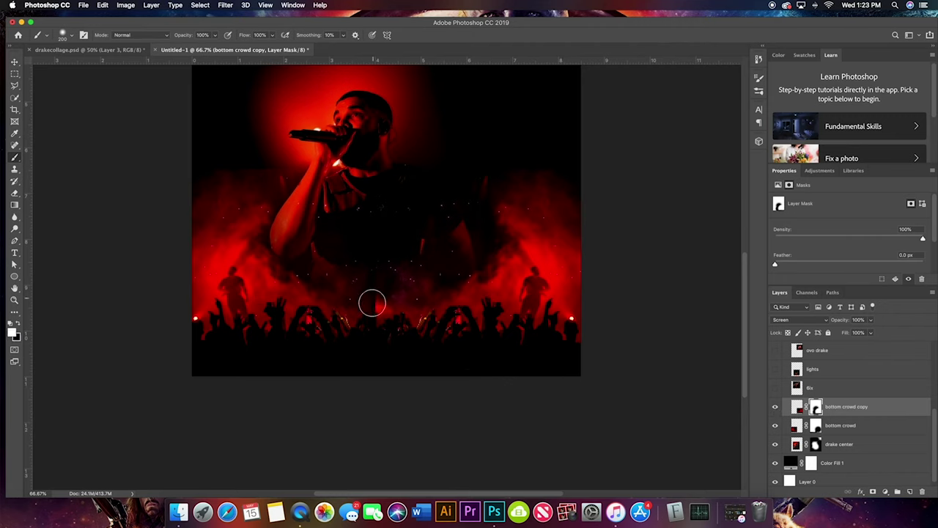
- Switch to the bottom crowd mask, check brush size, and zoom out to the whole poster
{"action": "key", "text": "alt+bracketleft"}
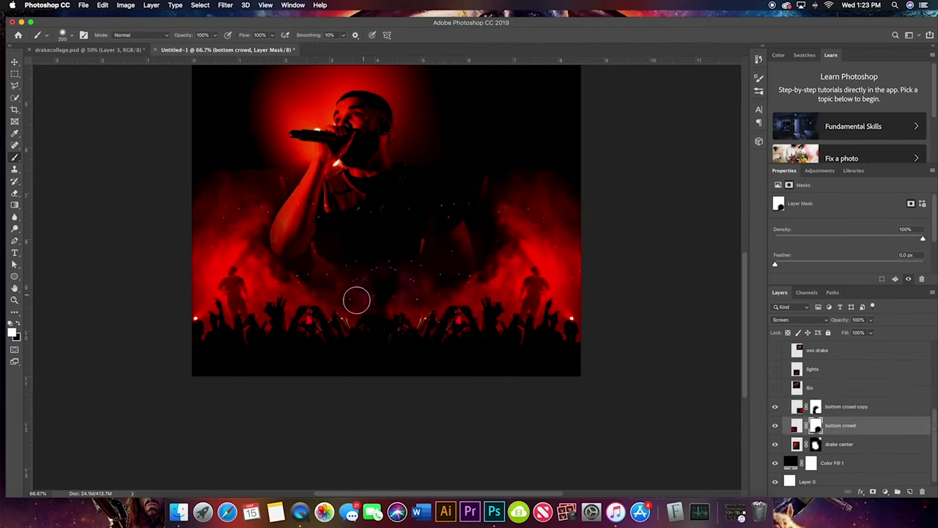
{"action": "right_click", "coordinate": [396, 269]}
{"action": "key", "text": "Escape"}
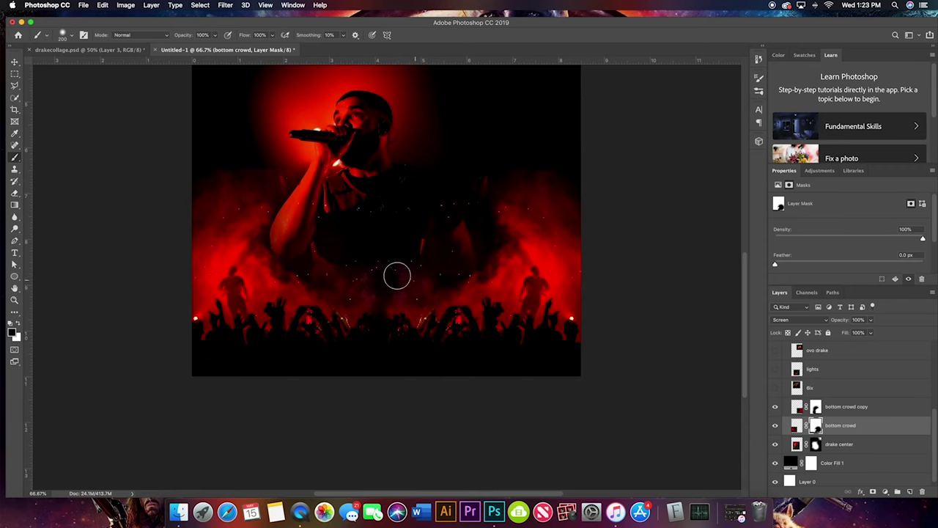
{"action": "key", "text": "super+minus"}
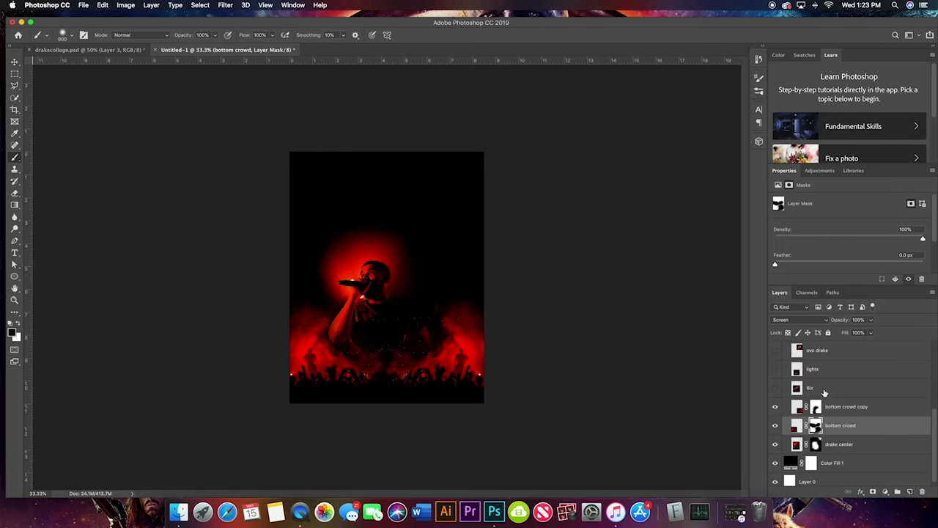
- Show the 6ix layer in Screen mode and move its red dot streak upward
{"action": "left_click", "coordinate": [810, 388]}
{"action": "left_click", "coordinate": [775, 388]}
{"action": "left_click", "coordinate": [799, 319]}
{"action": "left_click", "coordinate": [795, 384]}
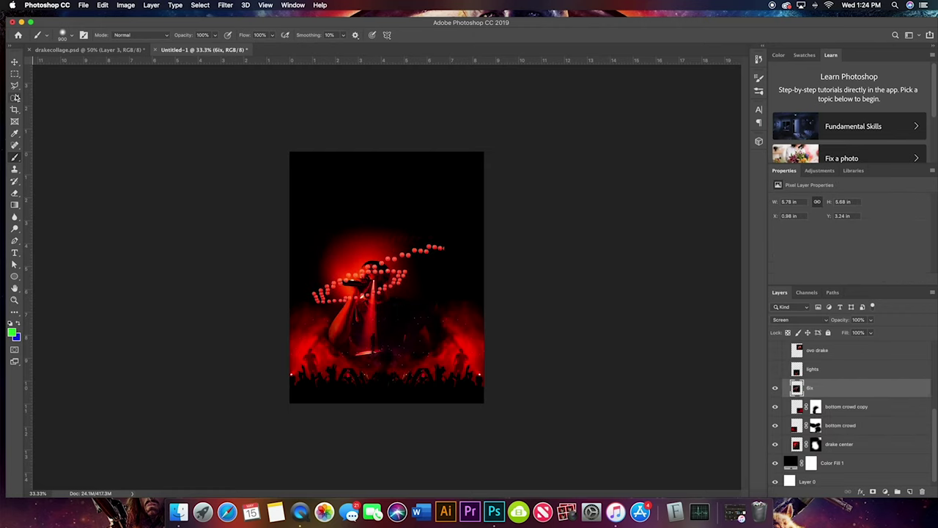
{"action": "key", "text": "v"}
{"action": "left_click_drag", "start_coordinate": [414, 291], "coordinate": [418, 213]}
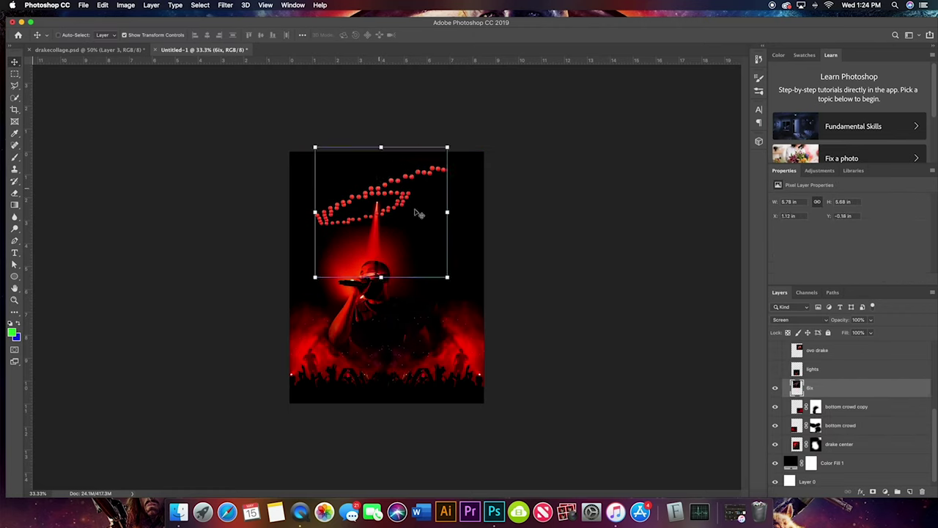
- Add a layer mask to the 6ix layer and target it with the brush
{"action": "left_click", "coordinate": [873, 491]}
{"action": "key", "text": "b"}
{"action": "key", "text": "super+equal"}
{"action": "key", "text": "super+equal"}
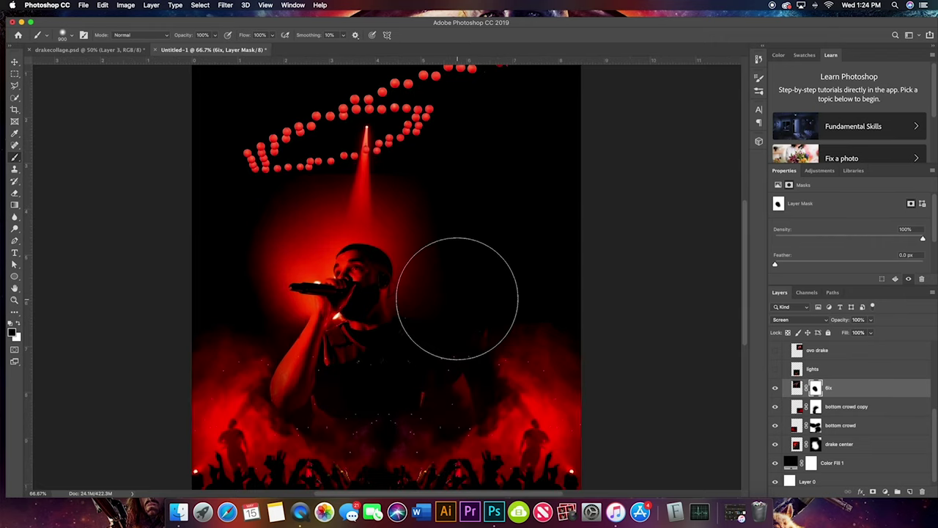
{"action": "left_click", "coordinate": [816, 444]}
{"action": "scroll", "coordinate": [565, 295], "scroll_direction": "up", "scroll_amount": 2}
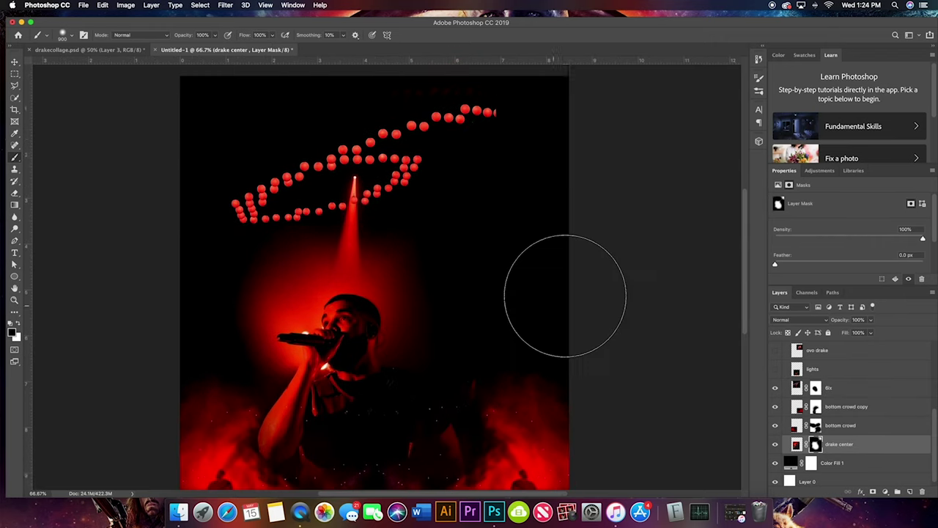
{"action": "left_click", "coordinate": [824, 391]}
- Zoom in to inspect the dot streak beside Drake's head, then fit the poster
{"action": "key", "text": "super+equal"}
{"action": "key", "text": "super+equal"}
{"action": "scroll", "coordinate": [843, 411], "scroll_direction": "up", "scroll_amount": 3}
{"action": "scroll", "coordinate": [649, 310], "scroll_direction": "right", "scroll_amount": 3}
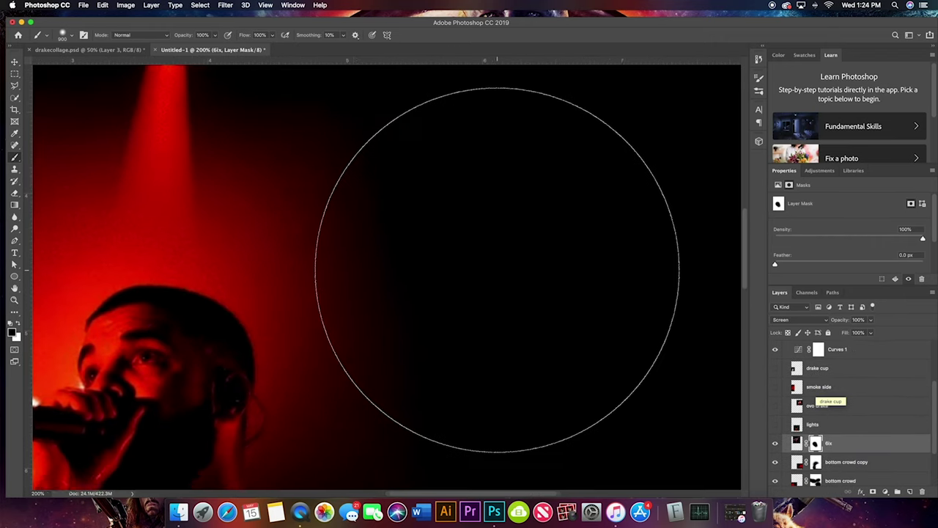
{"action": "key", "text": "super+0"}
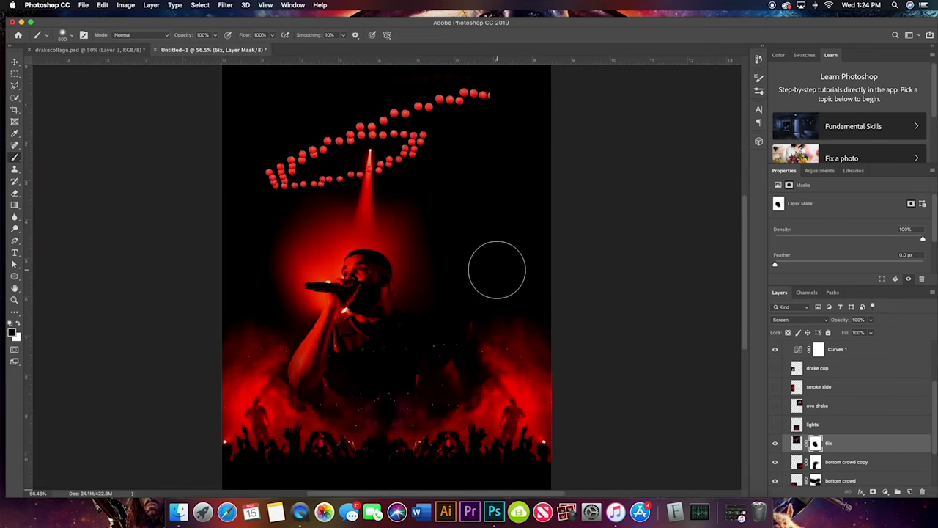
{"action": "key", "text": "super+equal"}
{"action": "key", "text": "super+equal"}
{"action": "key", "text": "super+equal"}
{"action": "scroll", "coordinate": [496, 220], "scroll_direction": "up", "scroll_amount": 3}
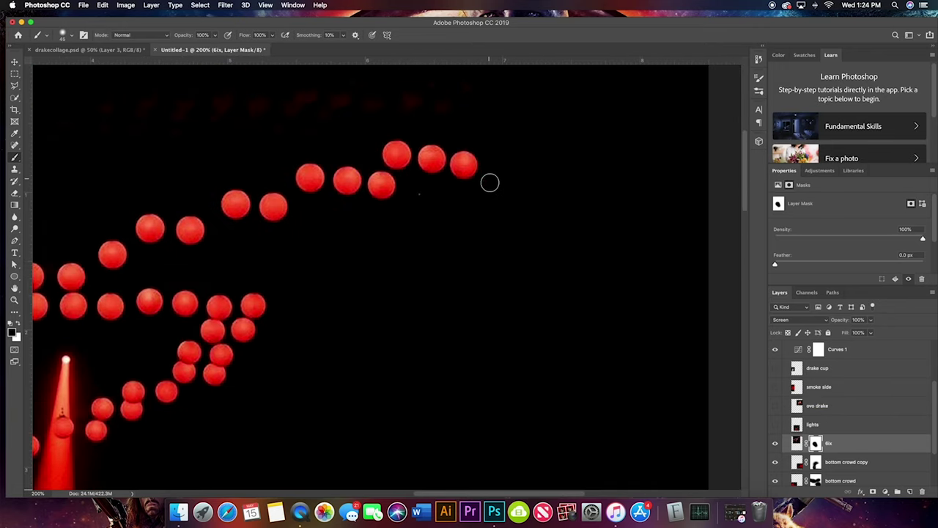
{"action": "key", "text": "super+0"}
{"action": "key", "text": "super+minus"}
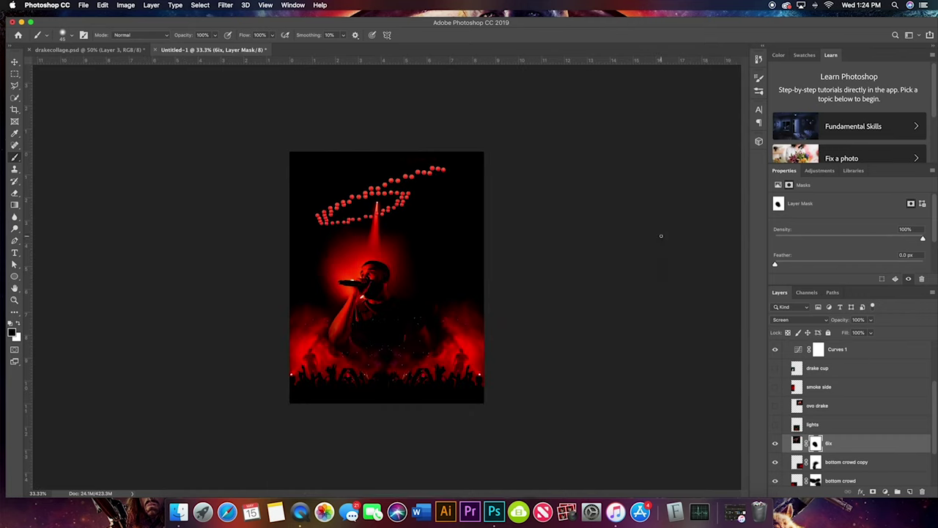
- Show the lights layer and move its sparkles down below the singer
{"action": "left_click", "coordinate": [775, 424]}
{"action": "left_click", "coordinate": [812, 424]}
{"action": "key", "text": "v"}
{"action": "left_click_drag", "start_coordinate": [503, 299], "coordinate": [388, 324]}
- Set the lights layer to Screen and nudge the sparkles slightly left
{"action": "left_click", "coordinate": [798, 320]}
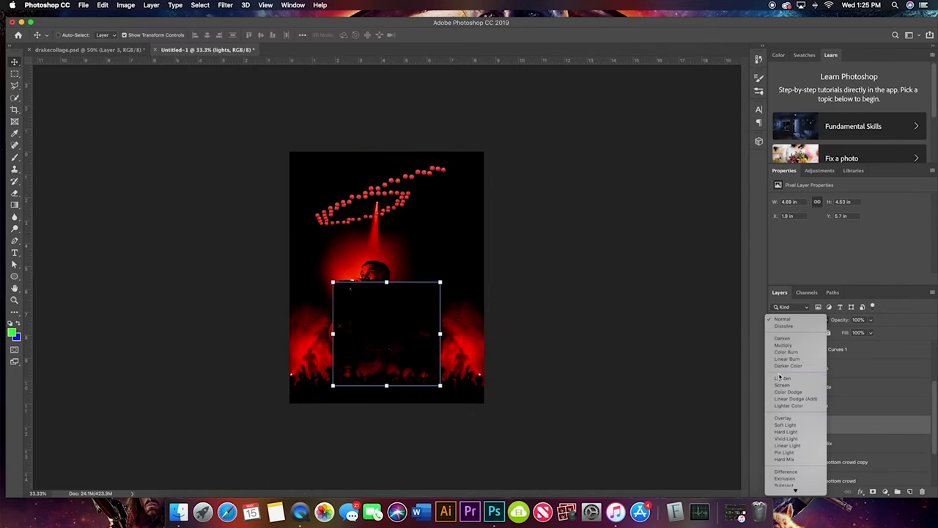
{"action": "left_click", "coordinate": [782, 385]}
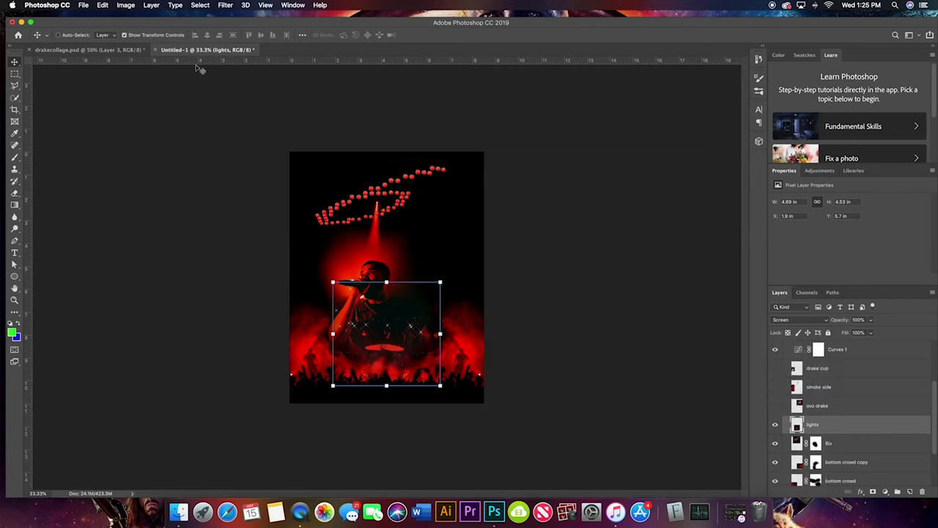
{"action": "left_click_drag", "start_coordinate": [446, 326], "coordinate": [440, 326]}
- Add a Levels adjustment clipped to the lights layer and give the lights a mask
{"action": "left_click", "coordinate": [885, 491]}
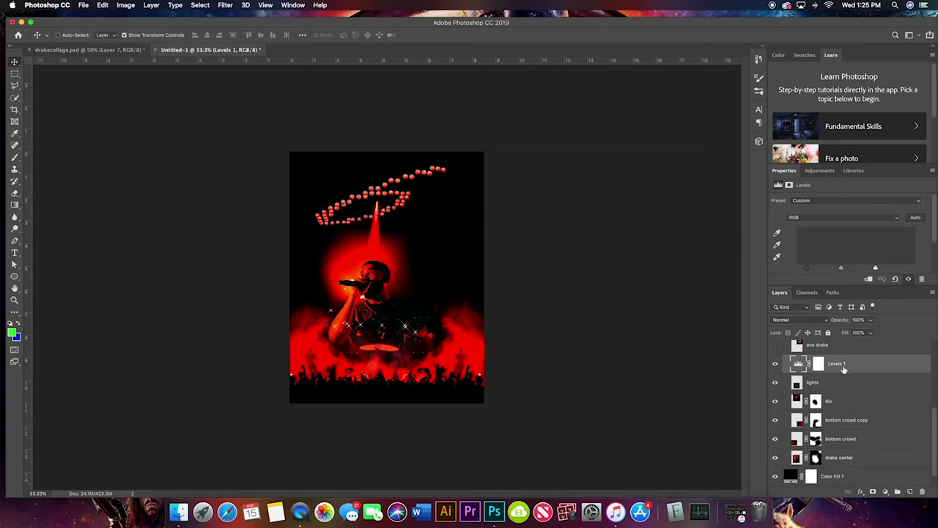
{"action": "left_click", "coordinate": [762, 170]}
{"action": "key", "text": "super+plus"}
{"action": "key", "text": "super+alt+g"}
{"action": "left_click", "coordinate": [831, 382]}
{"action": "left_click", "coordinate": [873, 491]}
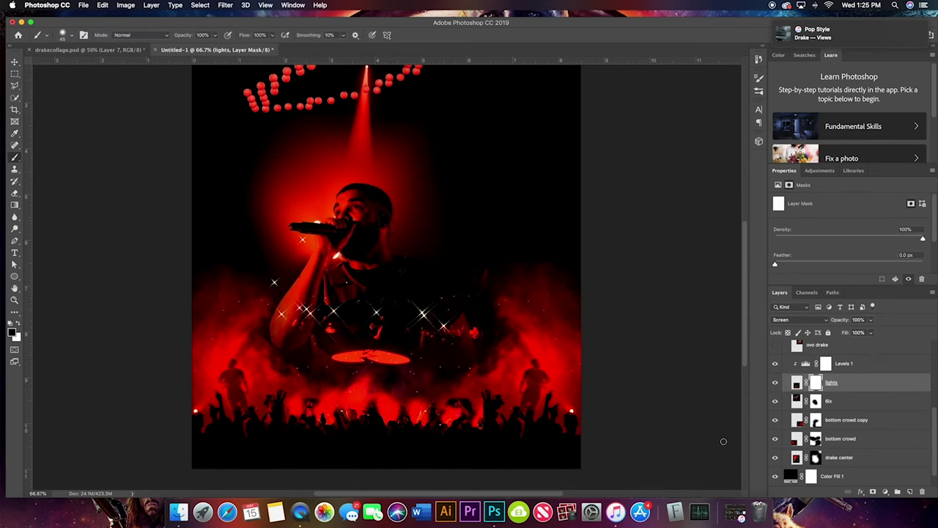
{"action": "key", "text": "b"}
- Show the smoke side layer and set it to Screen blending
{"action": "scroll", "coordinate": [261, 399], "scroll_direction": "down", "scroll_amount": 3}
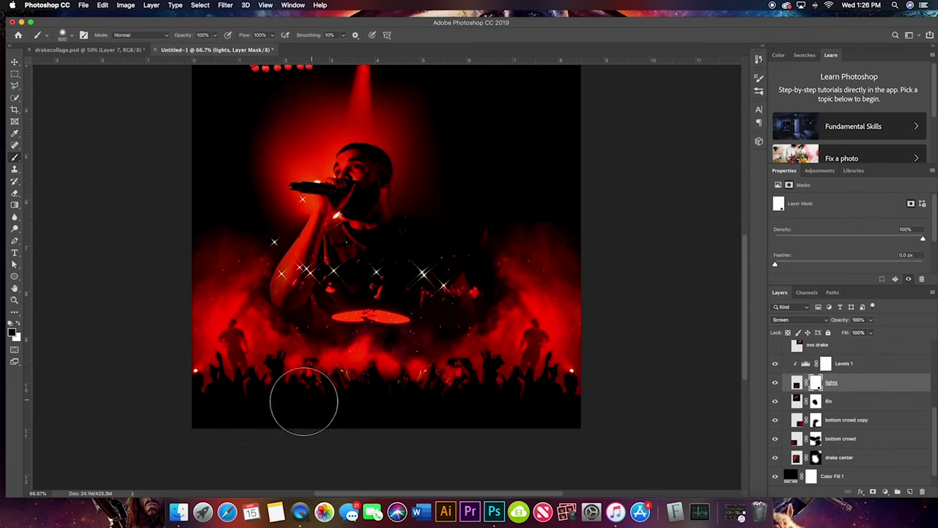
{"action": "key", "text": "super+minus"}
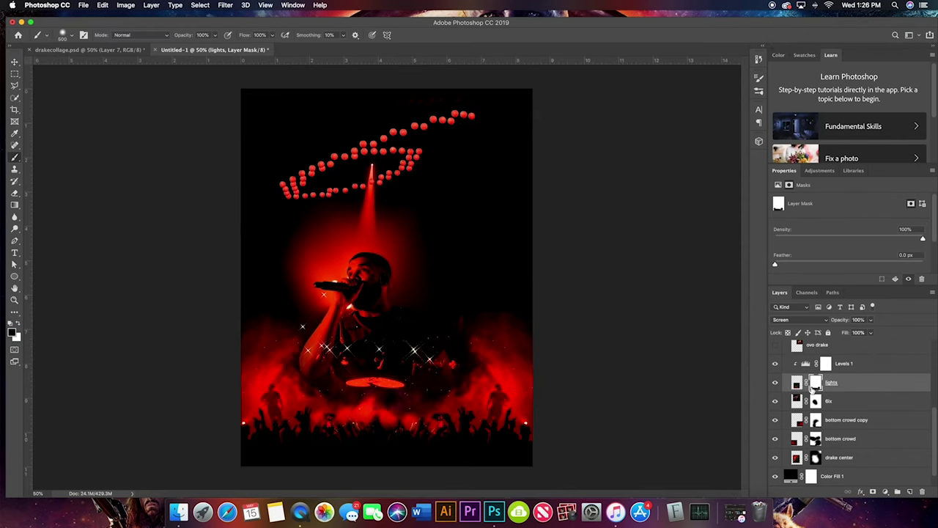
{"action": "scroll", "coordinate": [812, 389], "scroll_direction": "up", "scroll_amount": 3}
{"action": "left_click", "coordinate": [775, 377]}
{"action": "left_click", "coordinate": [837, 377]}
{"action": "left_click", "coordinate": [798, 320]}
- Add a mask to the smoke side layer and paint across it
{"action": "left_click", "coordinate": [788, 381]}
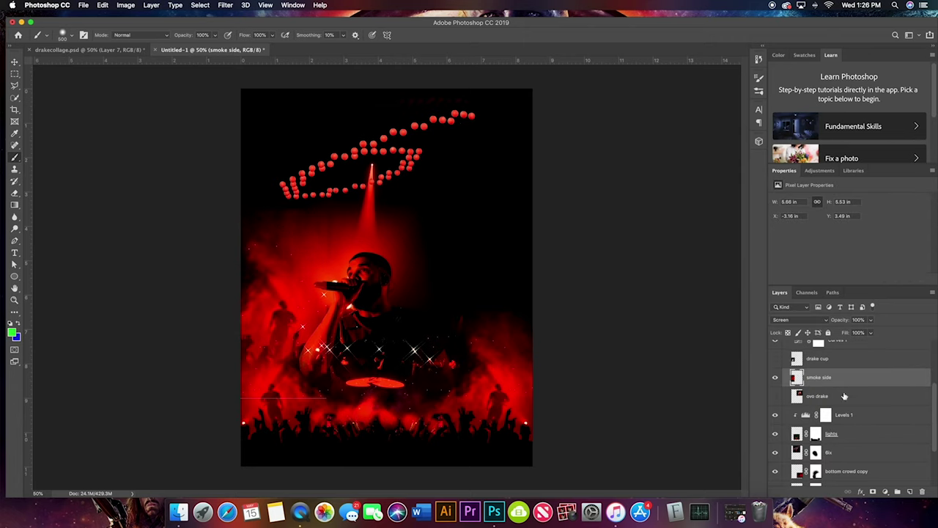
{"action": "left_click", "coordinate": [872, 491]}
{"action": "left_click_drag", "start_coordinate": [281, 396], "coordinate": [335, 135]}
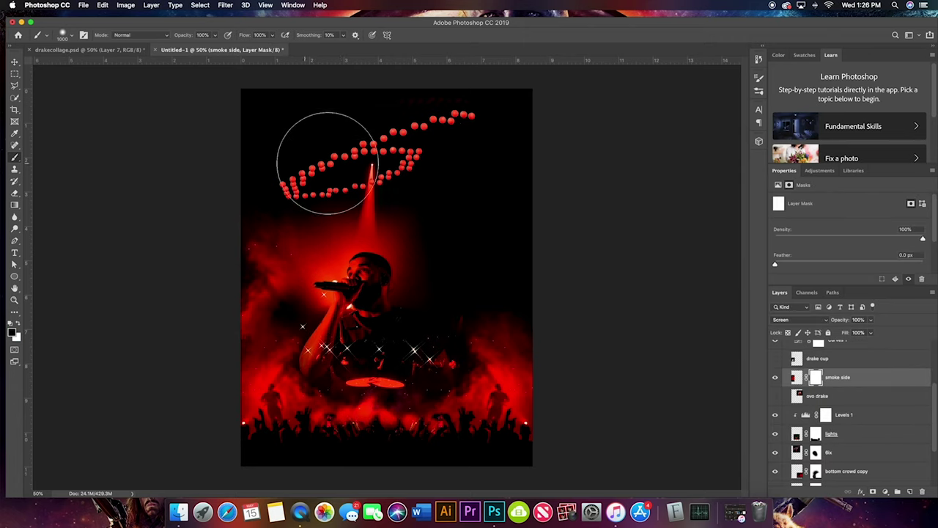
{"action": "scroll", "coordinate": [778, 382], "scroll_direction": "up", "scroll_amount": 1}
- Show drake cup and clip a red Solid Color fill layer to it
{"action": "left_click", "coordinate": [774, 370]}
{"action": "left_click", "coordinate": [841, 370]}
{"action": "left_click", "coordinate": [799, 320]}
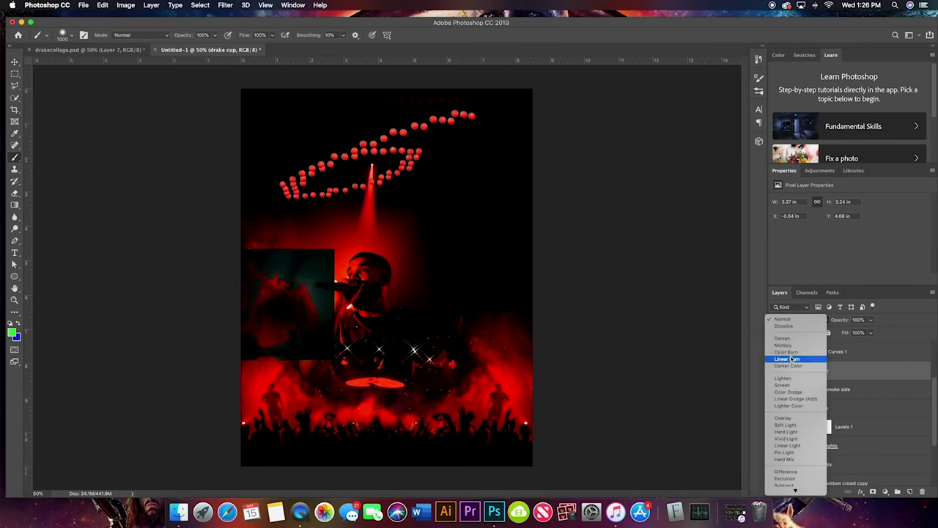
{"action": "left_click", "coordinate": [796, 359]}
{"action": "left_click", "coordinate": [885, 491]}
{"action": "left_click", "coordinate": [881, 329]}
{"action": "left_click_drag", "start_coordinate": [796, 101], "coordinate": [796, 86]}
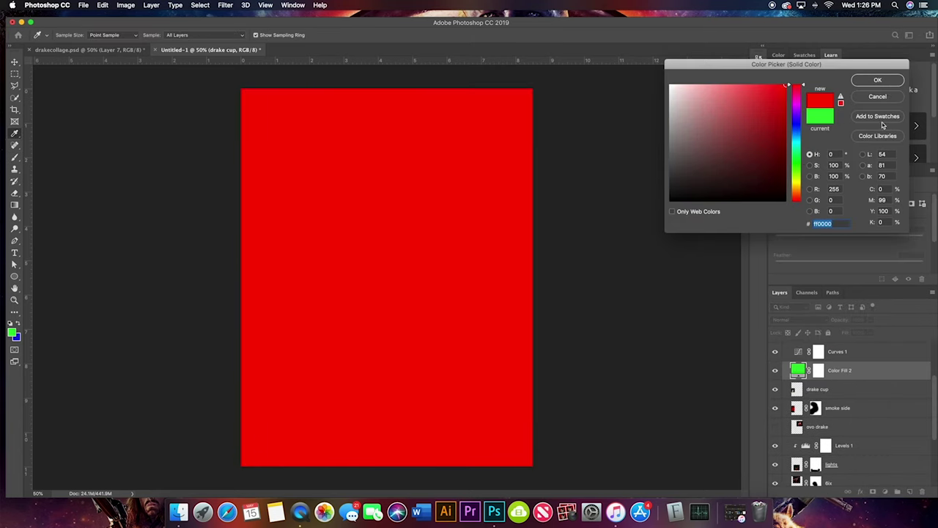
{"action": "left_click", "coordinate": [877, 80]}
{"action": "left_click", "coordinate": [806, 379], "text": "alt"}
- Set drake cup to Screen blending and add a layer mask
{"action": "left_click", "coordinate": [801, 320]}
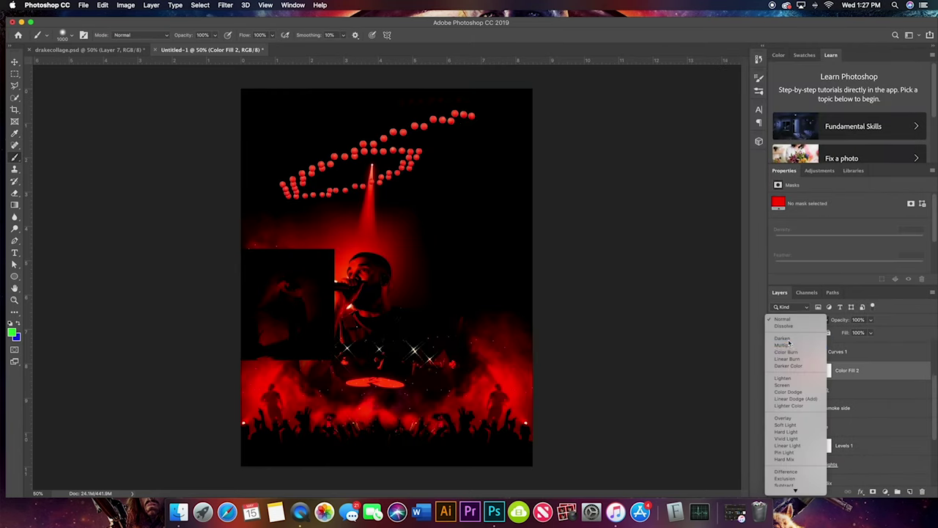
{"action": "left_click", "coordinate": [784, 365]}
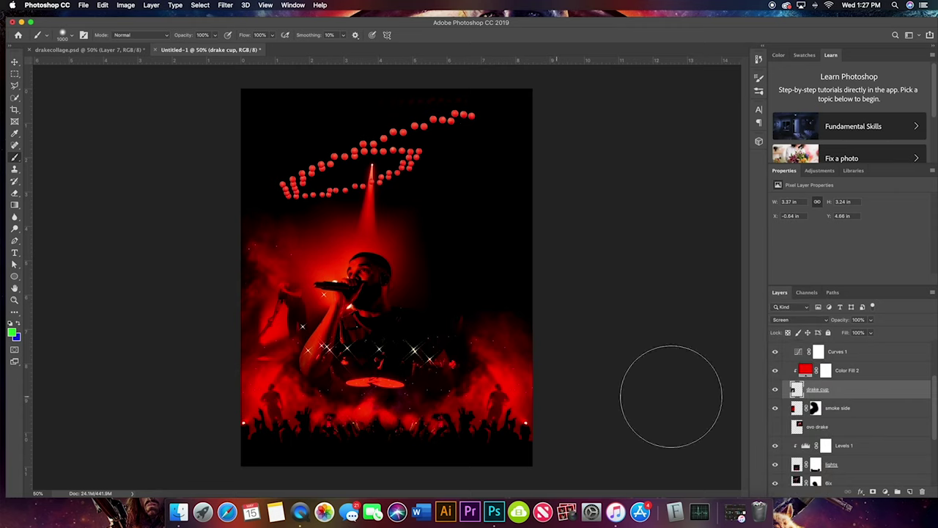
{"action": "left_click", "coordinate": [873, 492]}
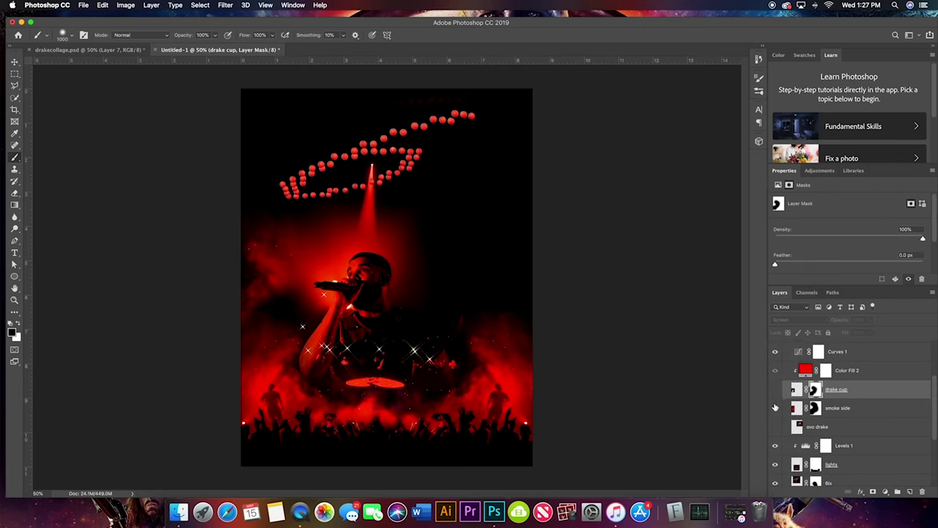
{"action": "scroll", "coordinate": [877, 445], "scroll_direction": "down", "scroll_amount": 2}
{"action": "scroll", "coordinate": [877, 444], "scroll_direction": "down", "scroll_amount": 5}
- Paint the smoke side mask to clear smoke off the singer's arm and chest
{"action": "left_click", "coordinate": [836, 419]}
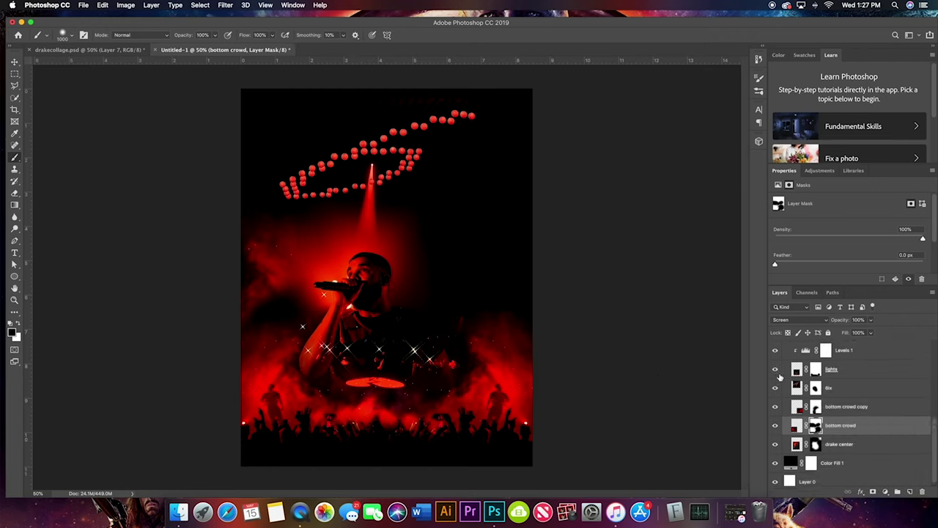
{"action": "left_click", "coordinate": [247, 268], "text": "super"}
{"action": "left_click_drag", "start_coordinate": [347, 324], "coordinate": [257, 279]}
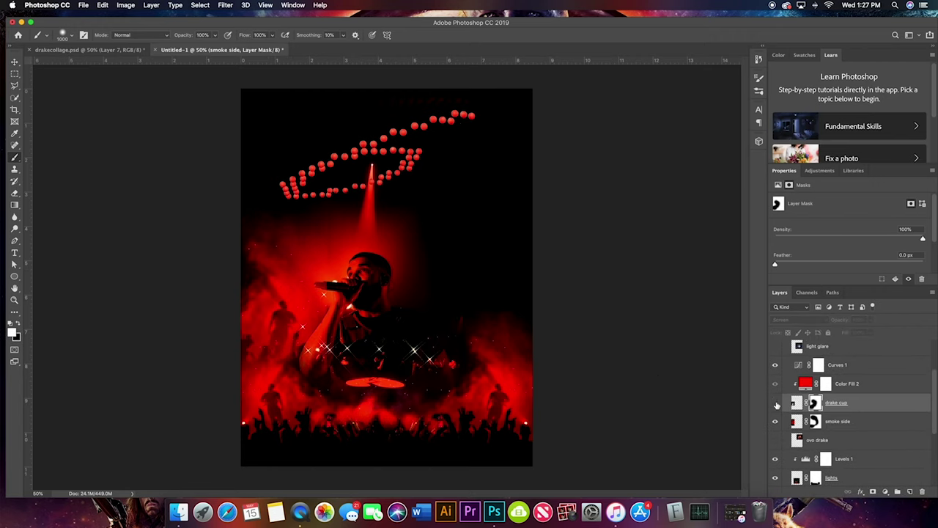
{"action": "left_click", "coordinate": [774, 402]}
{"action": "left_click_drag", "start_coordinate": [323, 348], "coordinate": [324, 257]}
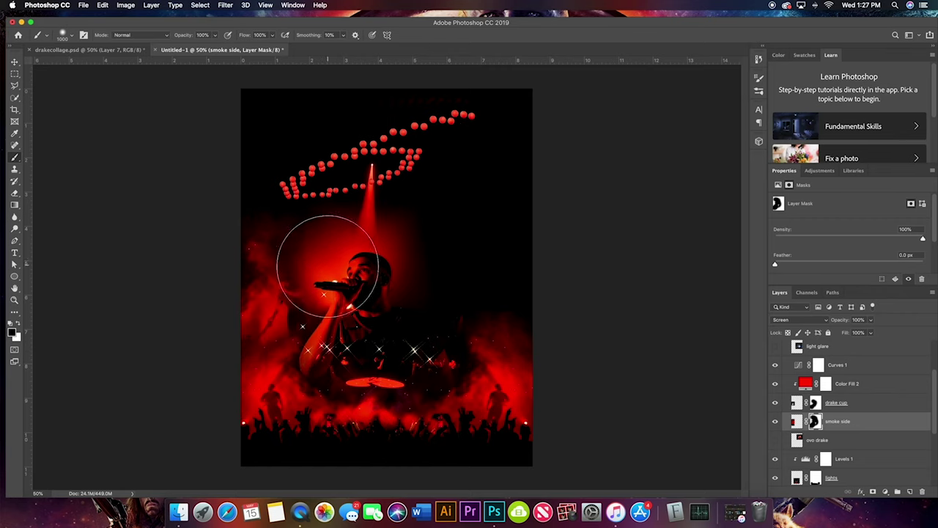
- Inspect the singer up close, then shift the selected layer slightly right
{"action": "key", "text": "super+equal"}
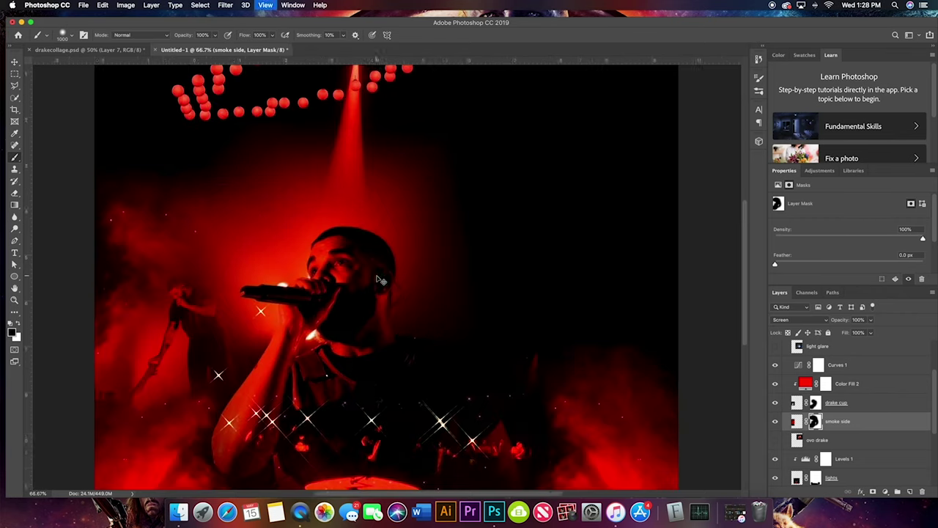
{"action": "scroll", "coordinate": [272, 335], "scroll_direction": "left", "scroll_amount": 5}
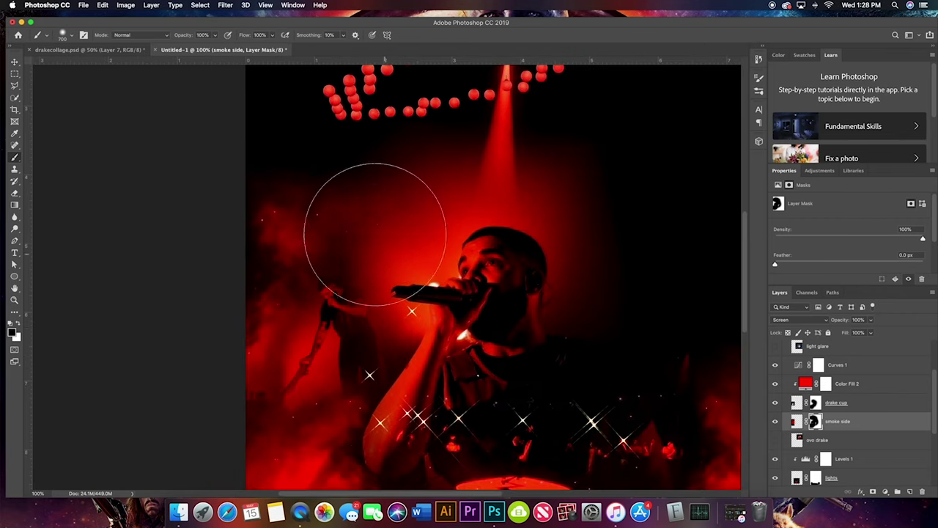
{"action": "scroll", "coordinate": [411, 249], "scroll_direction": "left", "scroll_amount": 5}
{"action": "key", "text": "super+minus"}
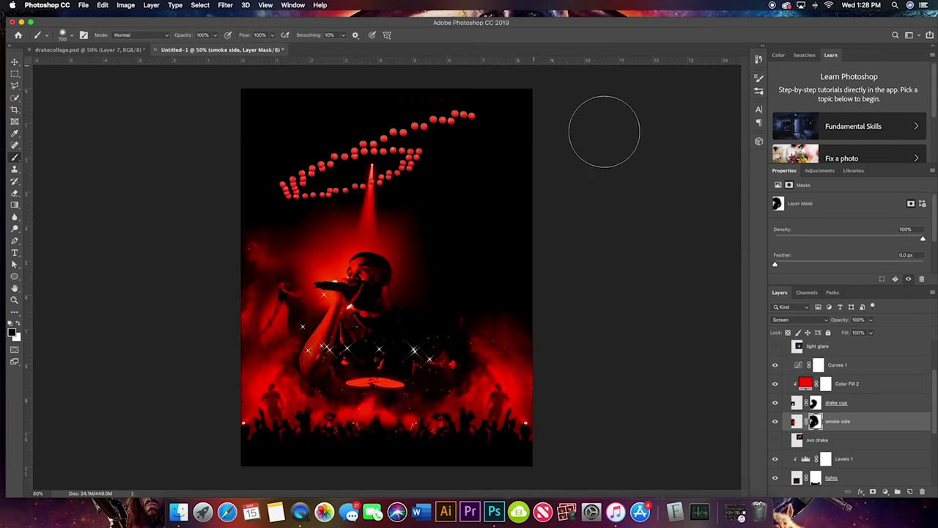
{"action": "scroll", "coordinate": [850, 411], "scroll_direction": "down", "scroll_amount": 2}
{"action": "key", "text": "v"}
{"action": "mouse_move", "coordinate": [280, 251]}
{"action": "left_mouse_down"}
{"action": "mouse_move", "coordinate": [330, 288]}
{"action": "mouse_move", "coordinate": [307, 249]}
{"action": "left_mouse_up"}
- Mask the smoke around the second Drake figure with the brush
{"action": "key", "text": "b"}
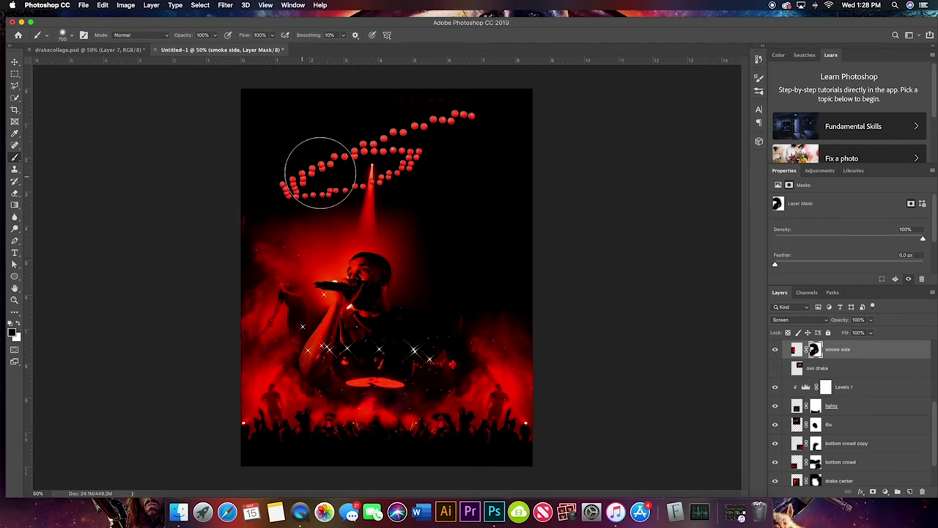
{"action": "key", "text": "super+plus"}
{"action": "key", "text": "super+plus"}
{"action": "key", "text": "super+plus"}
{"action": "left_click_drag", "start_coordinate": [283, 346], "coordinate": [415, 345]}
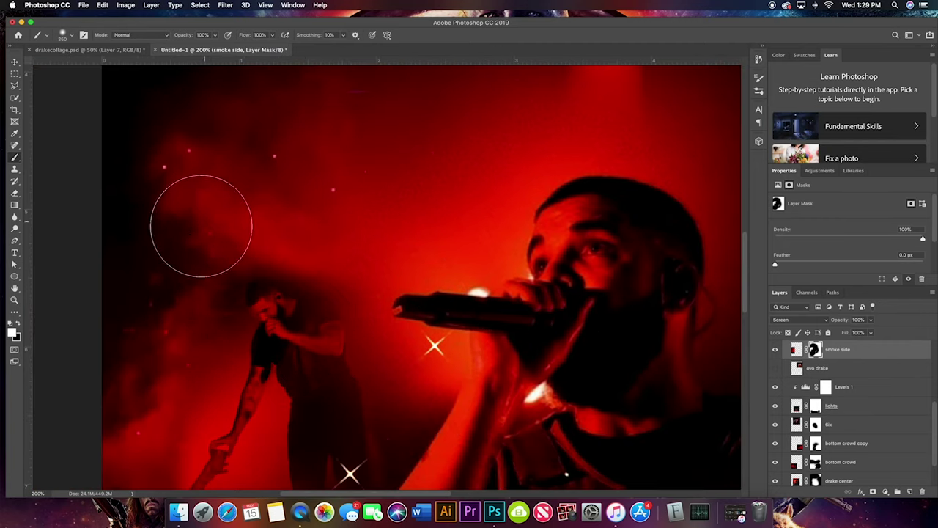
{"action": "key", "text": "super+minus"}
{"action": "key", "text": "super+minus"}
{"action": "key", "text": "super+minus"}
- Show the light glare layer, move it up-right beside the singer, and blend it with Screen
{"action": "scroll", "coordinate": [843, 425], "scroll_direction": "up", "scroll_amount": 3}
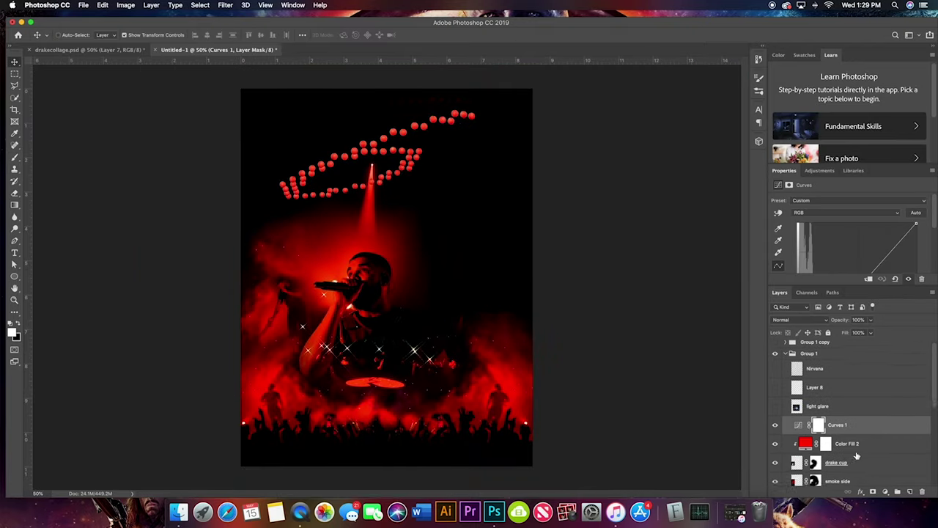
{"action": "left_click", "coordinate": [776, 410]}
{"action": "left_click", "coordinate": [818, 410]}
{"action": "left_click_drag", "start_coordinate": [404, 323], "coordinate": [471, 274]}
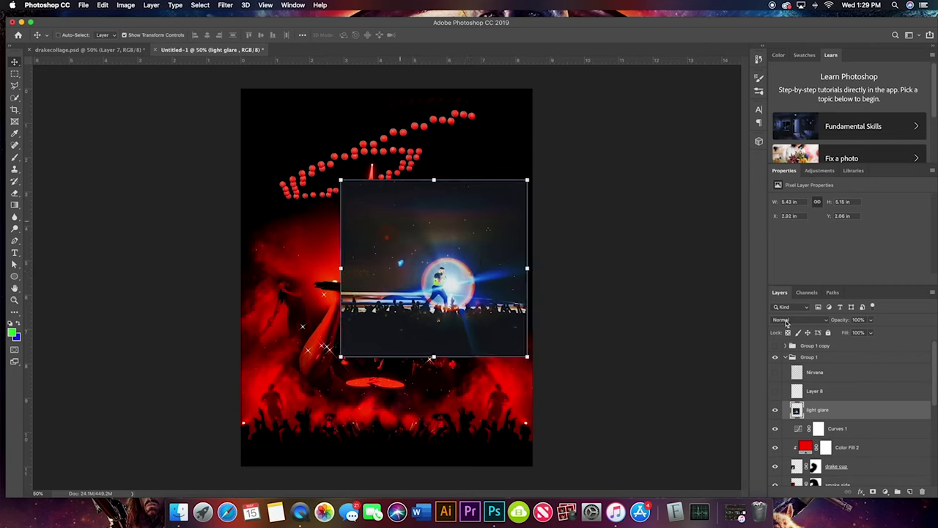
{"action": "left_click", "coordinate": [799, 319]}
{"action": "left_click", "coordinate": [783, 385]}
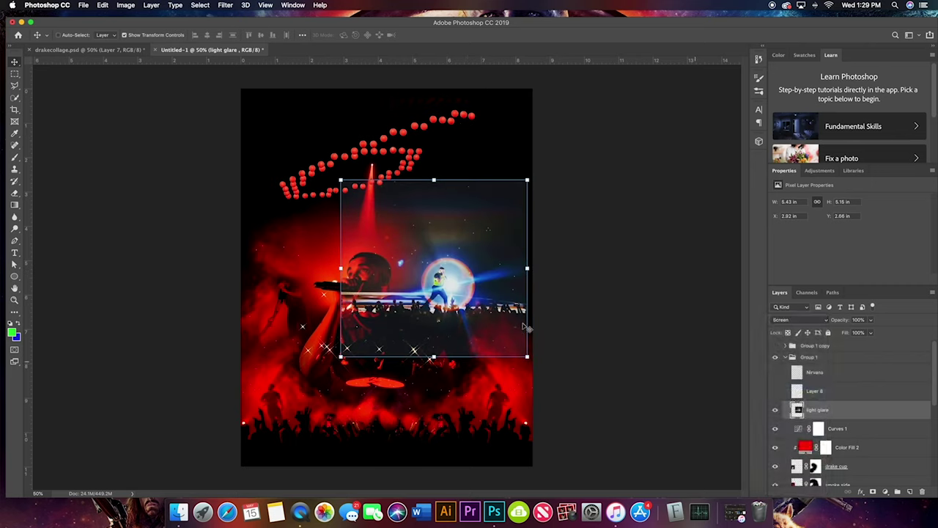
{"action": "left_click_drag", "start_coordinate": [454, 316], "coordinate": [461, 314]}
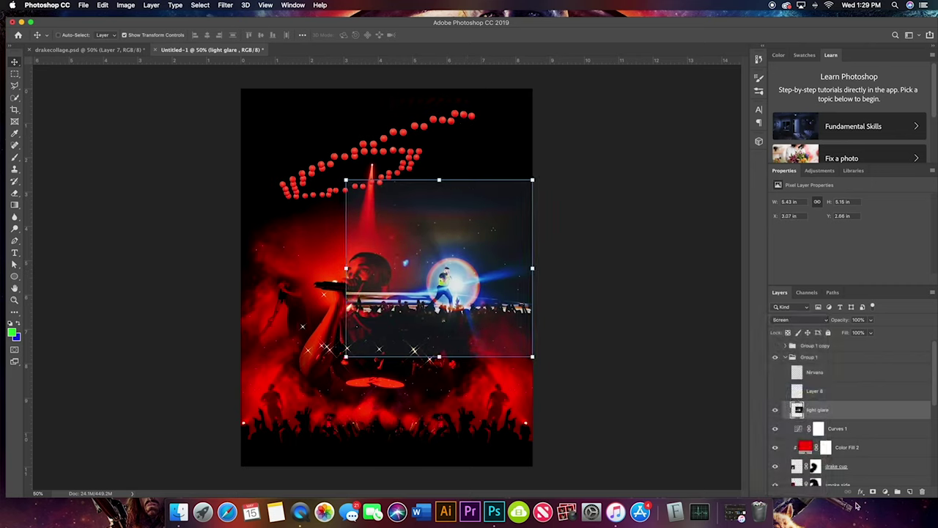
- Clip a red Color Fill to the light glare and add an inverted mask, ready to paint white
{"action": "left_click_drag", "start_coordinate": [854, 447], "coordinate": [851, 412]}
{"action": "right_click", "coordinate": [855, 411]}
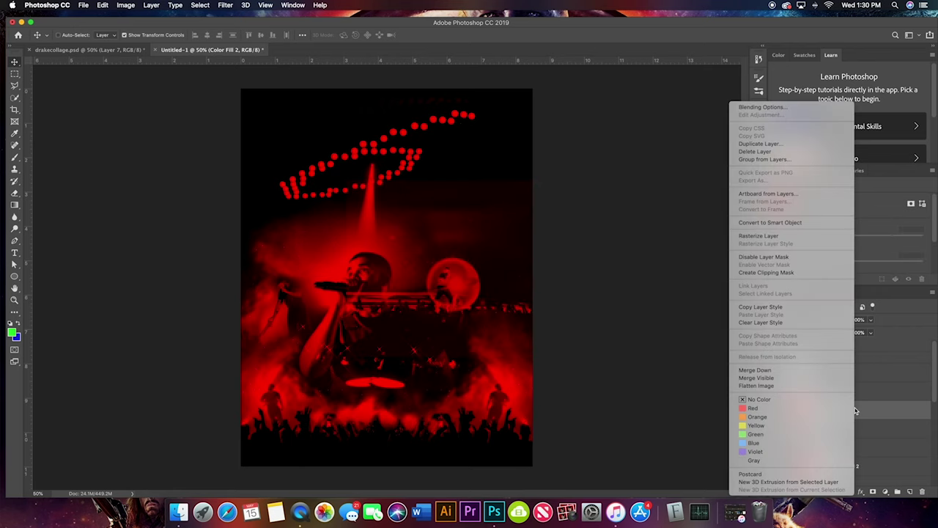
{"action": "left_click", "coordinate": [791, 273]}
{"action": "left_click", "coordinate": [880, 435]}
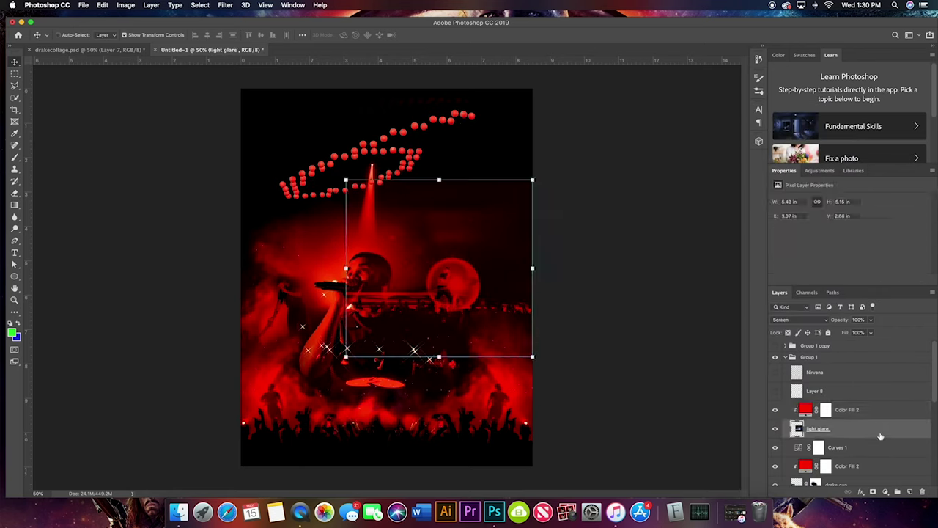
{"action": "left_click", "coordinate": [874, 491]}
{"action": "key", "text": "b"}
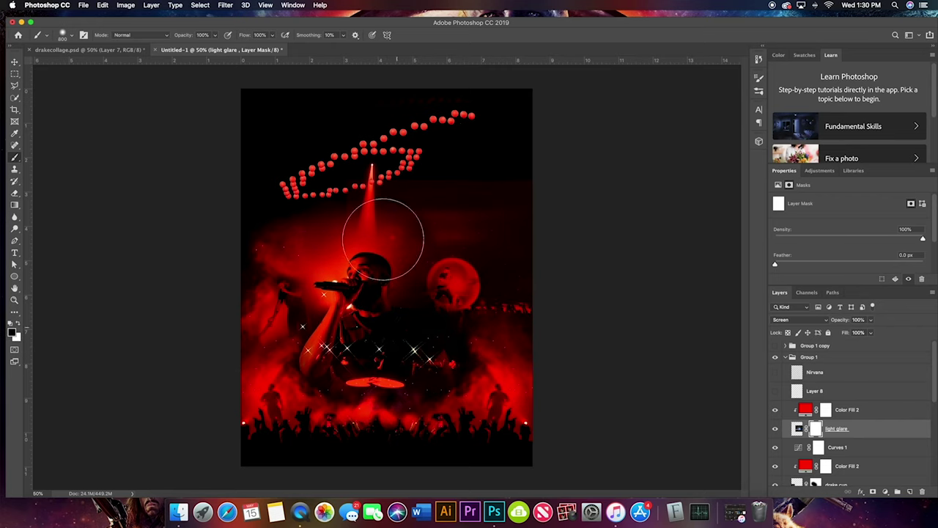
{"action": "key", "text": "ctrl+i"}
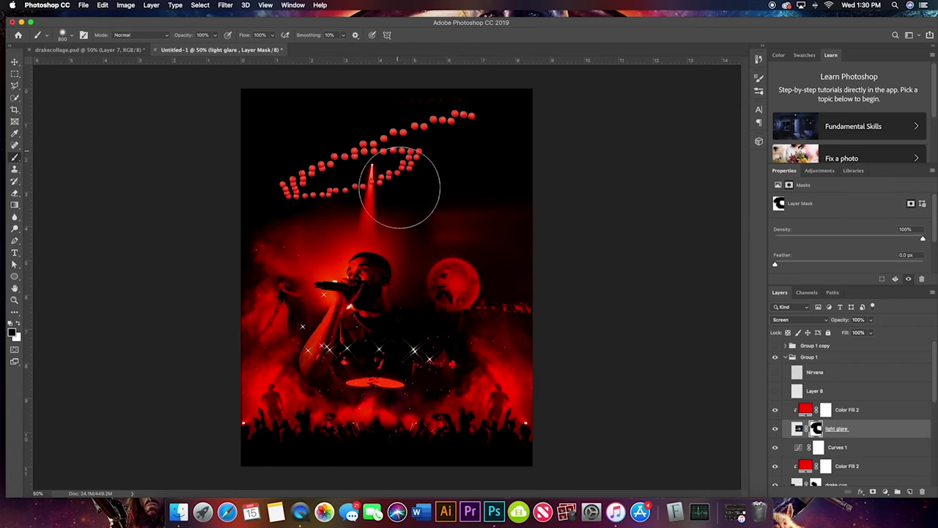
{"action": "key", "text": "x"}
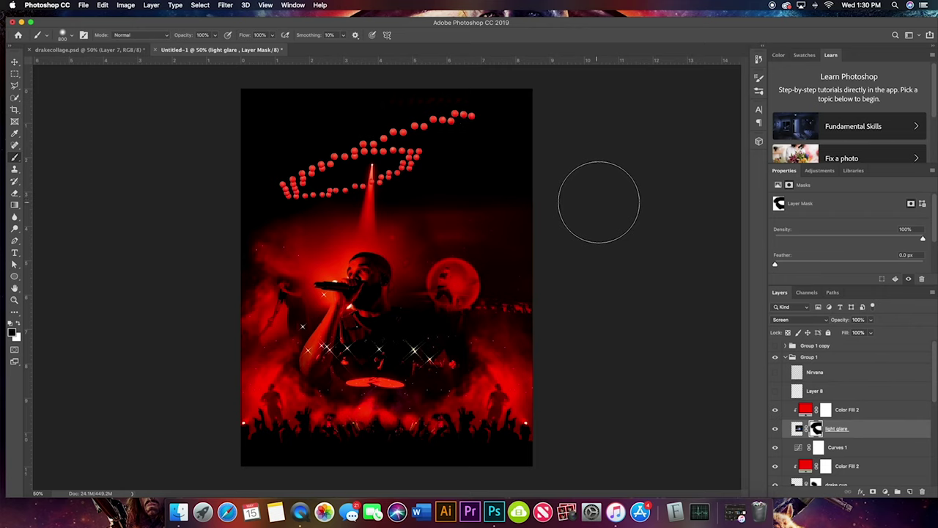
- Shift the glare orb slightly left on its image layer
{"action": "left_click", "coordinate": [798, 428]}
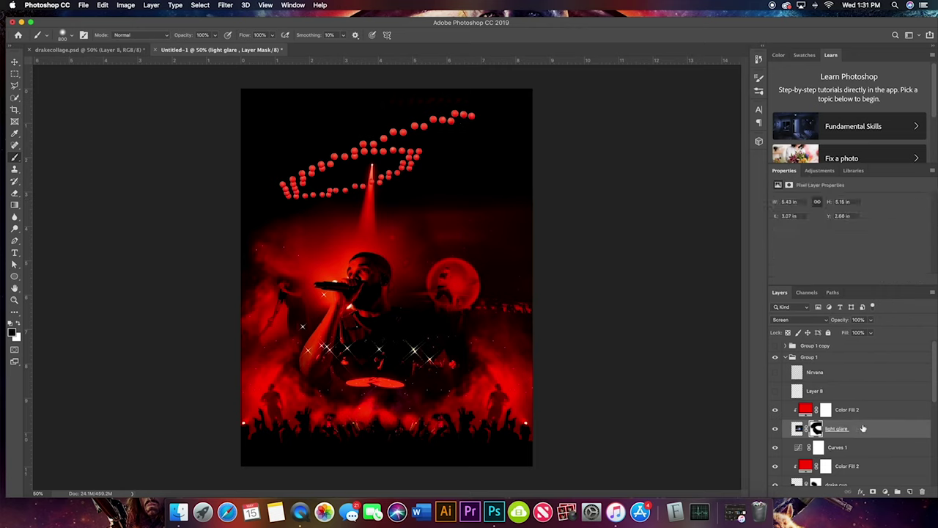
{"action": "key", "text": "v"}
{"action": "mouse_move", "coordinate": [442, 225]}
{"action": "left_mouse_down"}
{"action": "mouse_move", "coordinate": [431, 224]}
{"action": "mouse_move", "coordinate": [442, 223]}
{"action": "left_mouse_up"}
{"action": "key", "text": "h"}
{"action": "scroll", "coordinate": [833, 439], "scroll_direction": "down", "scroll_amount": 2}
- Show the ovo drake figure in Lighten blend mode and give it a layer mask
{"action": "scroll", "coordinate": [833, 456], "scroll_direction": "down", "scroll_amount": 2}
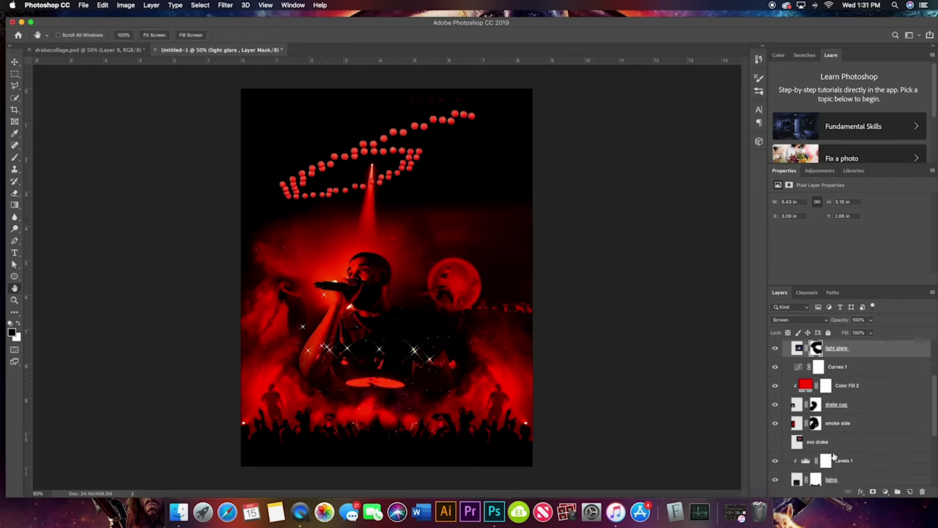
{"action": "left_click", "coordinate": [775, 441]}
{"action": "left_click", "coordinate": [826, 443]}
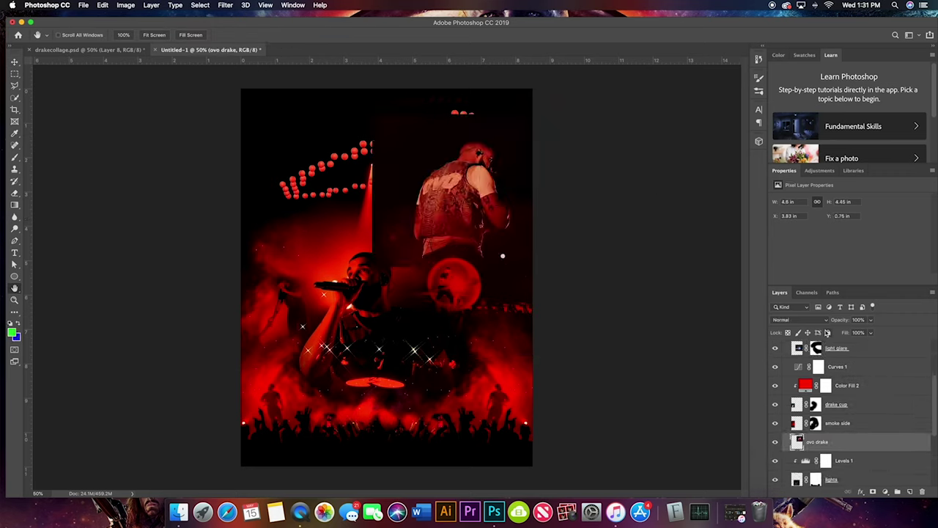
{"action": "left_click", "coordinate": [825, 321]}
{"action": "left_click", "coordinate": [795, 380]}
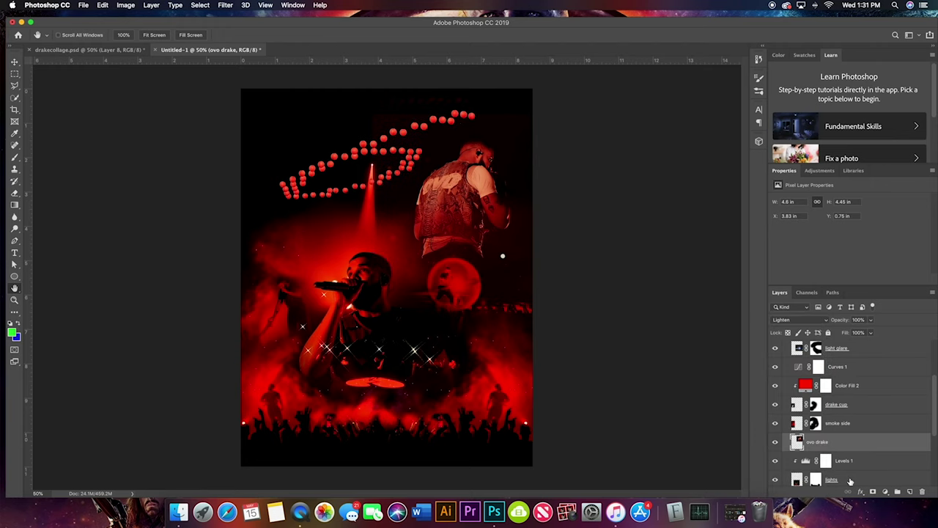
{"action": "left_click", "coordinate": [873, 491]}
{"action": "key", "text": "b"}
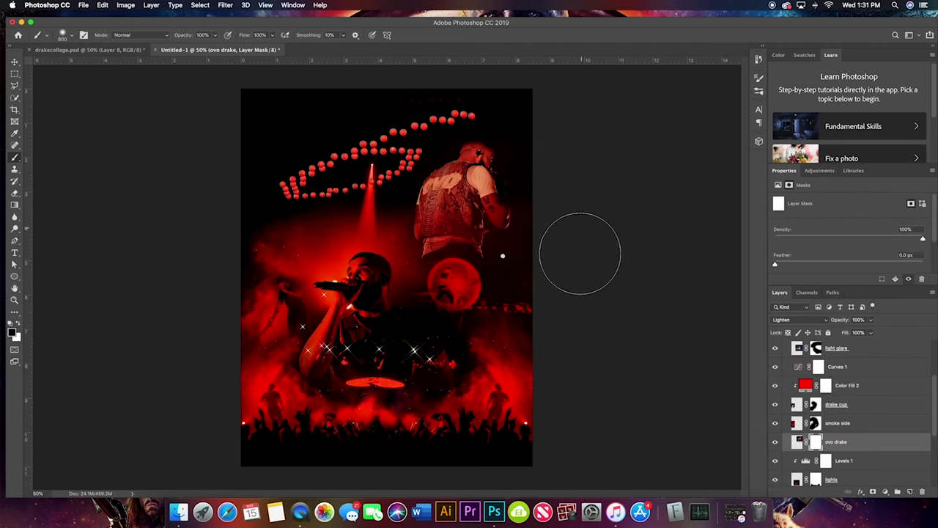
- Clip a Levels 2 adjustment and a red Color Fill 2 layer to ovo drake
{"action": "left_click", "coordinate": [886, 492]}
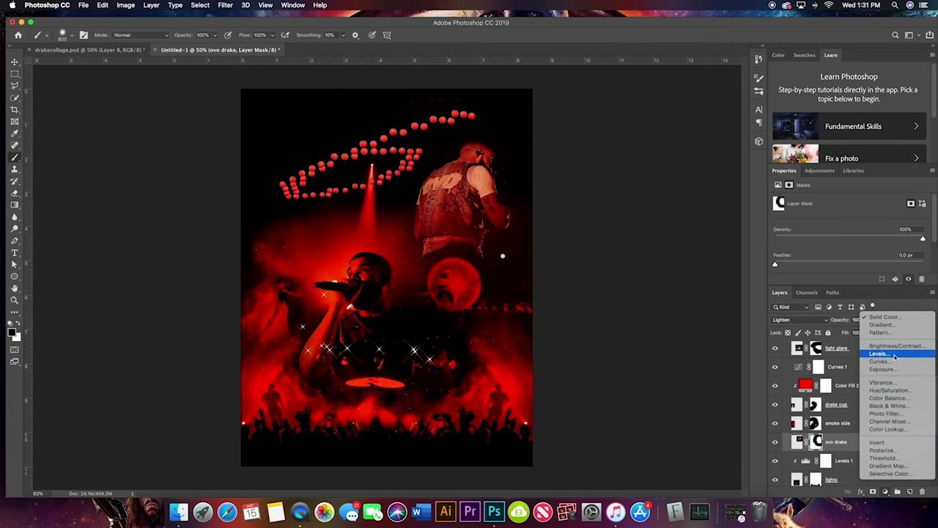
{"action": "left_click", "coordinate": [879, 355]}
{"action": "right_click", "coordinate": [874, 442]}
{"action": "left_click", "coordinate": [783, 272]}
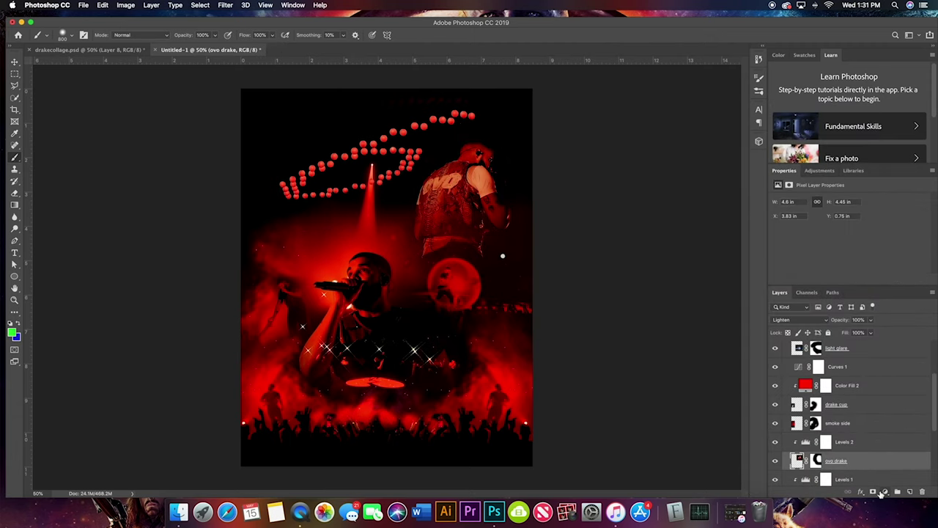
{"action": "left_click_drag", "start_coordinate": [843, 385], "coordinate": [842, 461]}
{"action": "right_click", "coordinate": [865, 461]}
{"action": "left_click", "coordinate": [783, 273]}
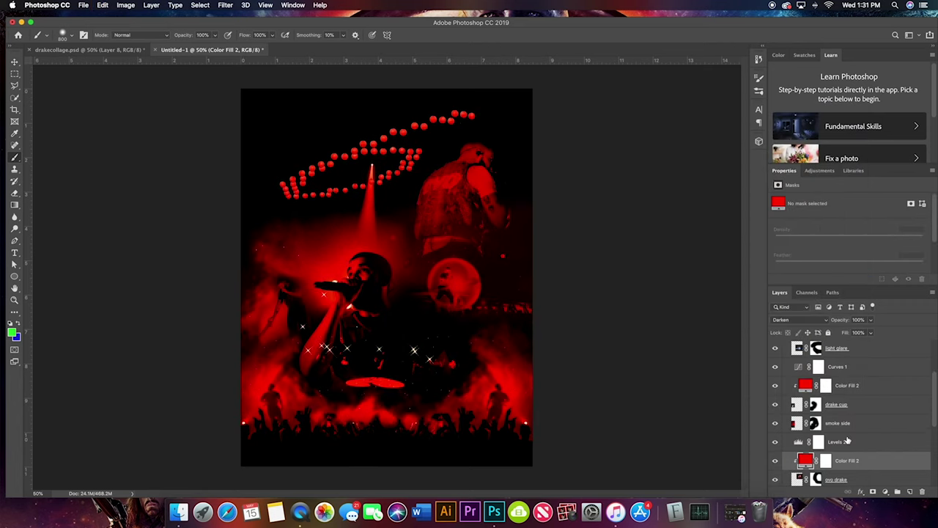
{"action": "left_click", "coordinate": [842, 442]}
{"action": "right_click", "coordinate": [856, 442]}
{"action": "left_click", "coordinate": [777, 273]}
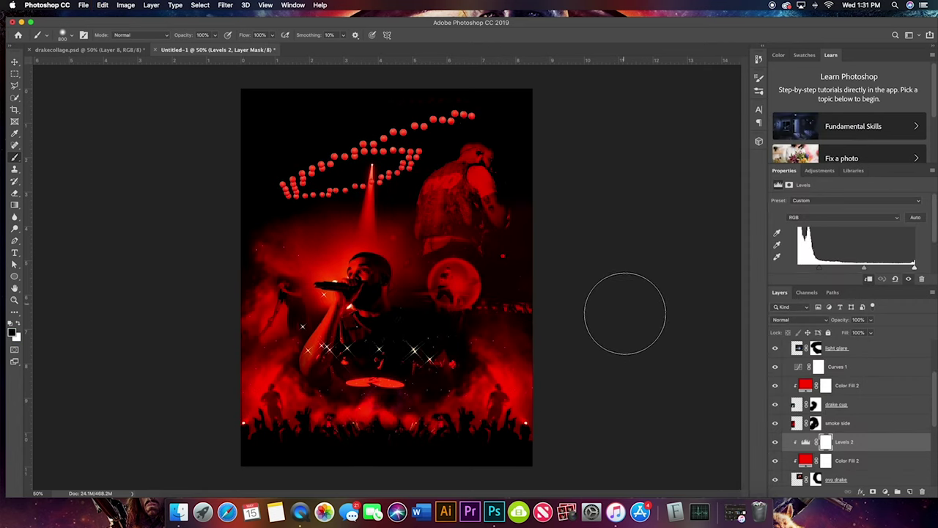
{"action": "scroll", "coordinate": [782, 389], "scroll_direction": "up", "scroll_amount": 3}
- Turn on the grunge Nirvana texture, then zoom in and toggle ovo drake to compare
{"action": "left_click", "coordinate": [775, 372]}
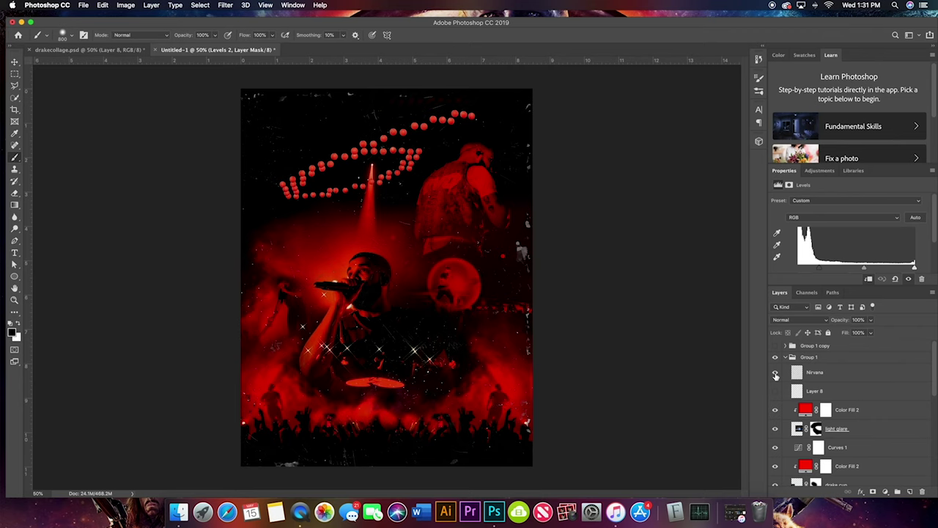
{"action": "key", "text": "super+equal"}
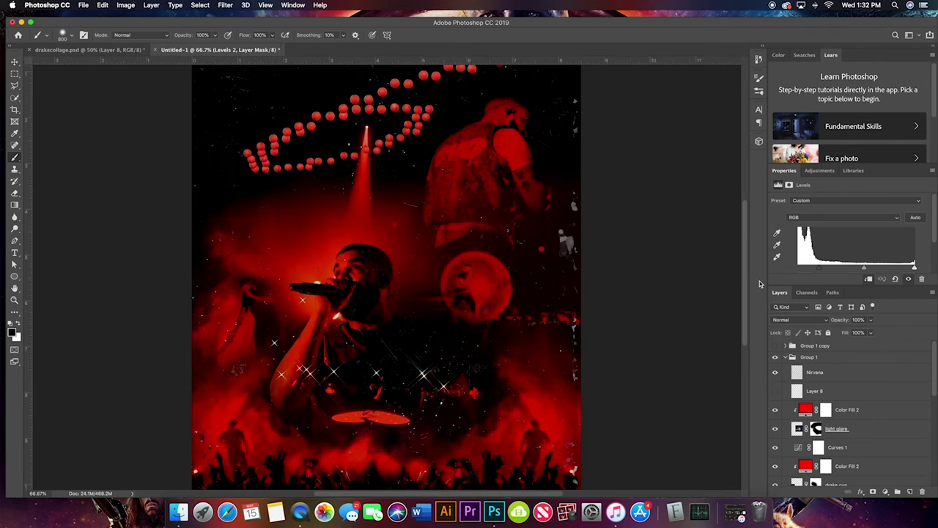
{"action": "key", "text": "super+minus"}
{"action": "key", "text": "super+equal"}
{"action": "key", "text": "super+equal"}
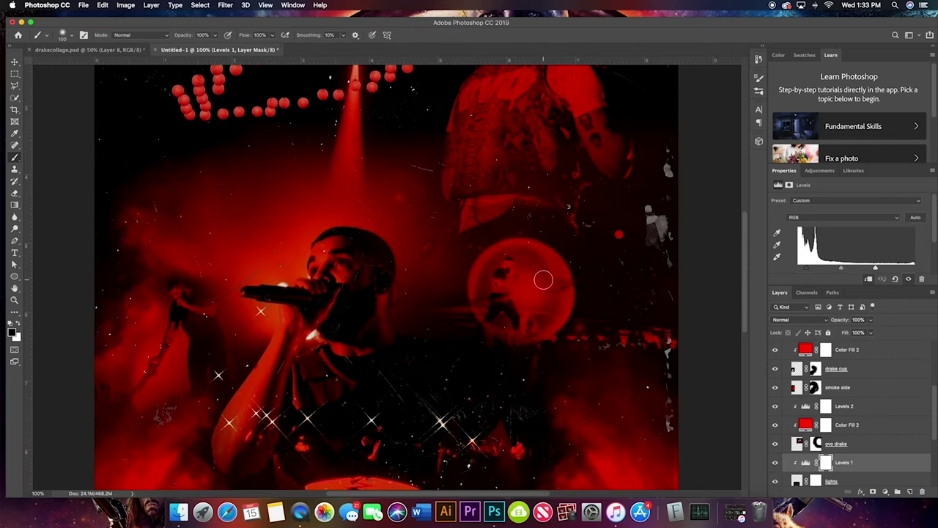
{"action": "left_click", "coordinate": [774, 443]}
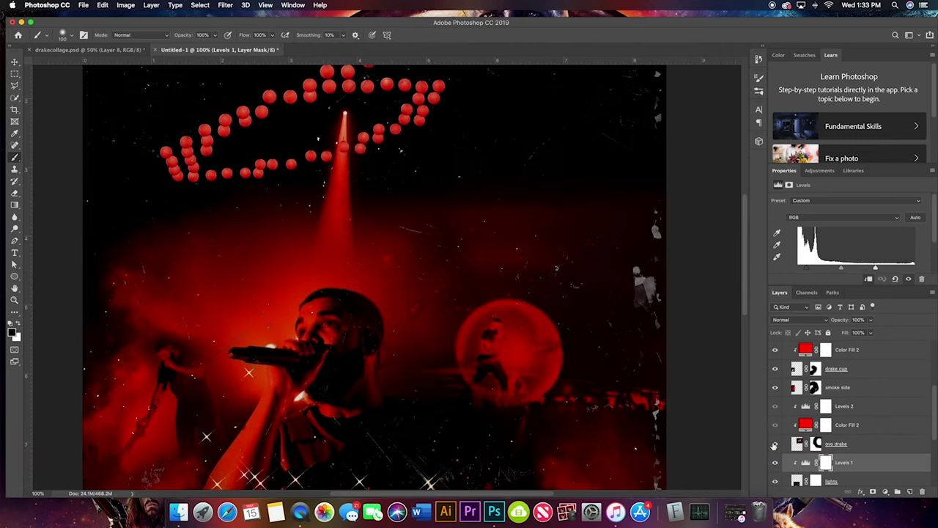
{"action": "left_click", "coordinate": [774, 443]}
{"action": "key", "text": "super+equal"}
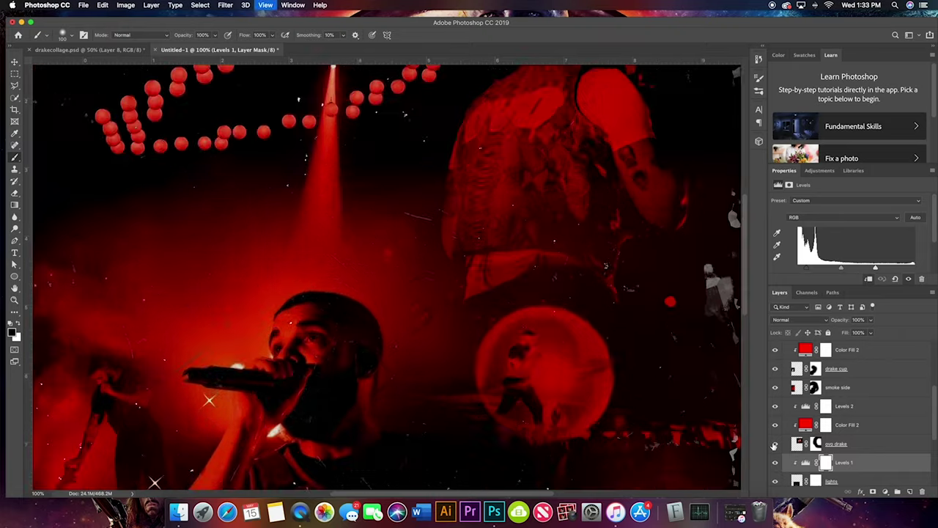
{"action": "key", "text": "super+equal"}
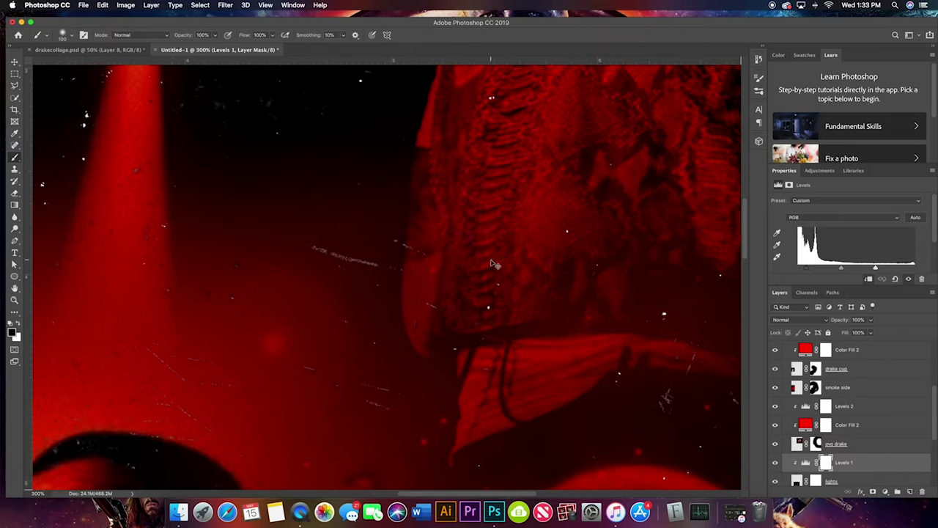
{"action": "key", "text": "super+0"}
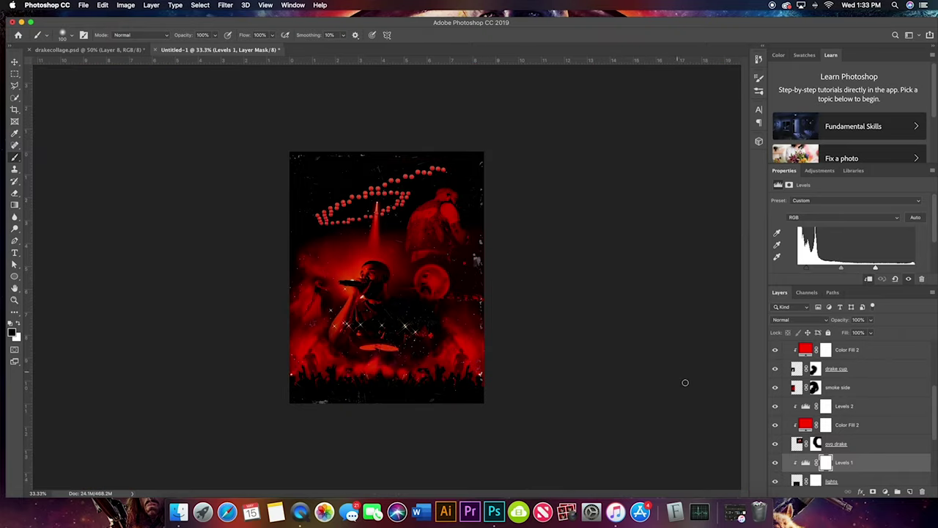
{"action": "scroll", "coordinate": [839, 434], "scroll_direction": "down", "scroll_amount": 2}
{"action": "scroll", "coordinate": [871, 442], "scroll_direction": "up", "scroll_amount": 5}
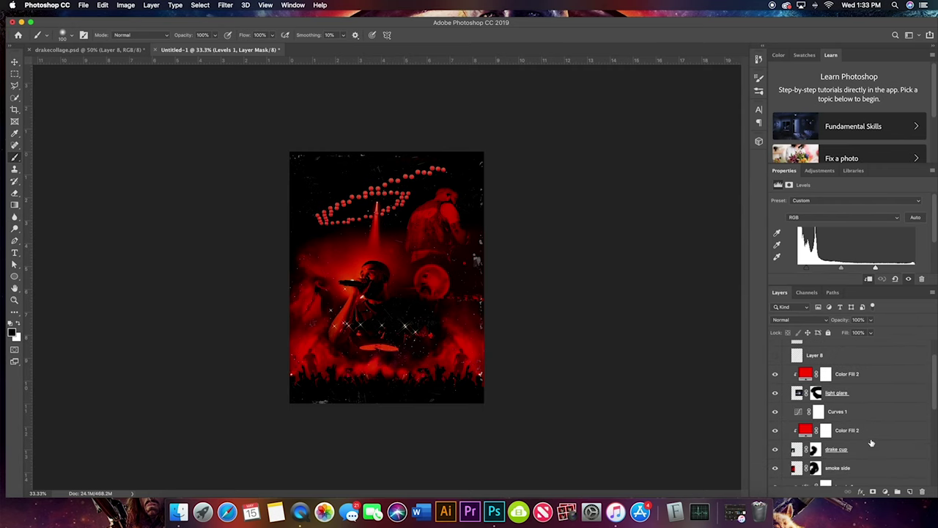
- Target the light glare mask with black paint, then select the whole canvas
{"action": "left_click", "coordinate": [817, 393]}
{"action": "key", "text": "super+equal"}
{"action": "key", "text": "super+equal"}
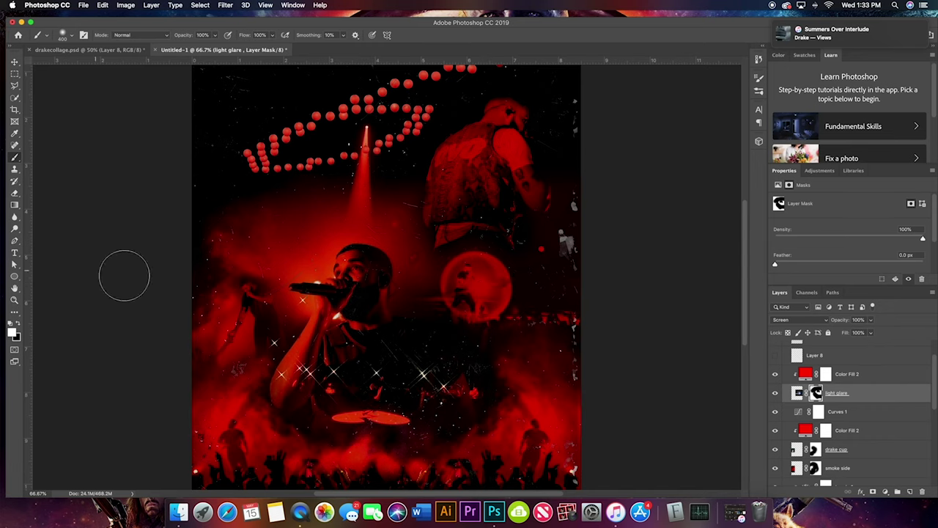
{"action": "key", "text": "x"}
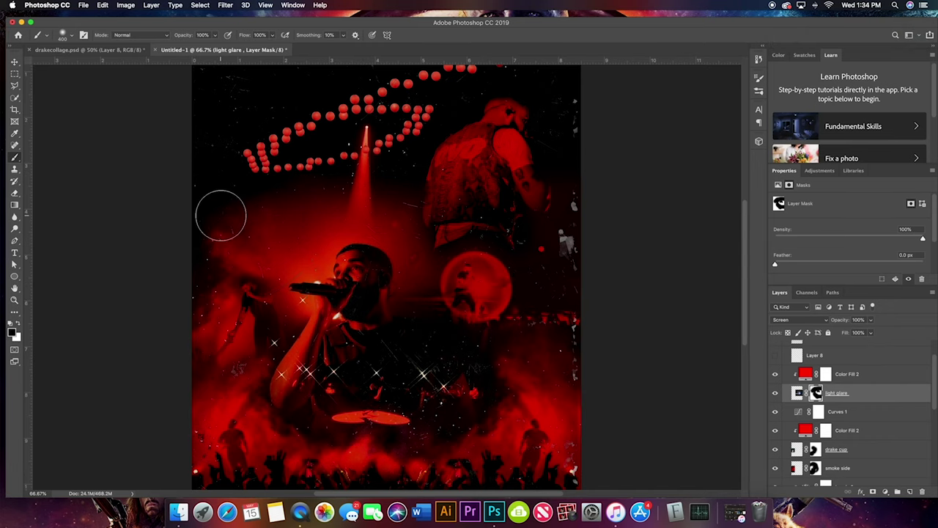
{"action": "key", "text": "super+minus"}
{"action": "key", "text": "super+minus"}
{"action": "left_click", "coordinate": [200, 5]}
{"action": "left_click", "coordinate": [103, 5]}
- Copy a merged image of the poster and paste it as new top Layer 9
{"action": "left_click", "coordinate": [122, 79]}
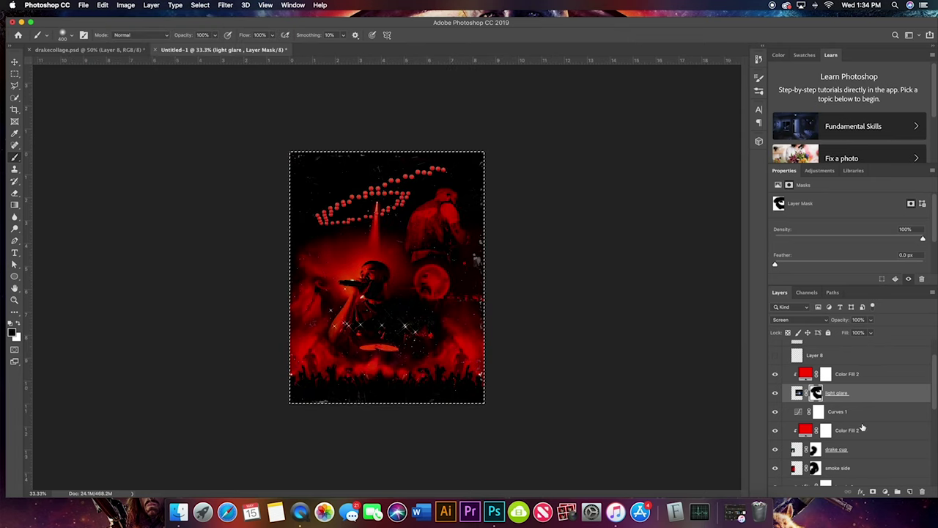
{"action": "key", "text": "super+g"}
{"action": "key", "text": "super+j"}
{"action": "left_click", "coordinate": [102, 5]}
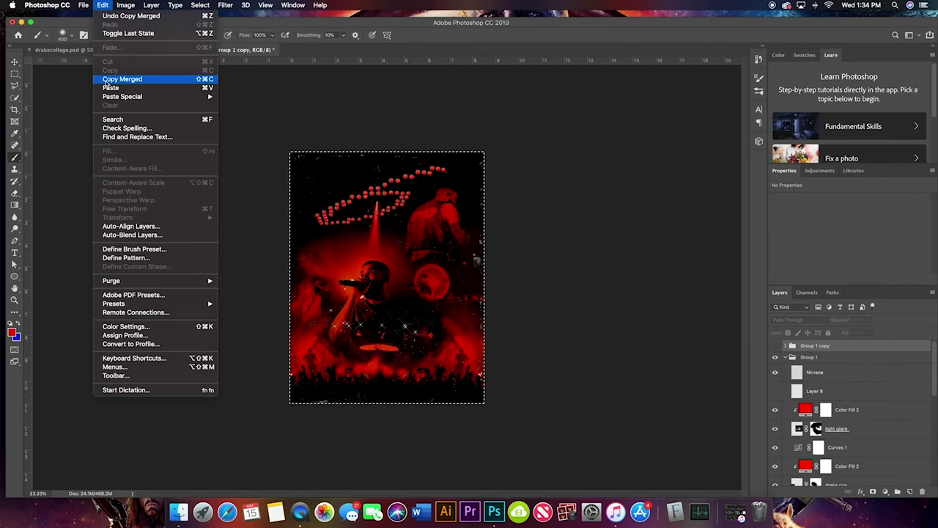
{"action": "left_click", "coordinate": [121, 85]}
{"action": "left_click", "coordinate": [200, 5]}
- Grade it in Camera Raw: Temperature +20, Exposure +0.20, Contrast +33, brighter highlights, Whites +34
{"action": "left_click", "coordinate": [238, 62]}
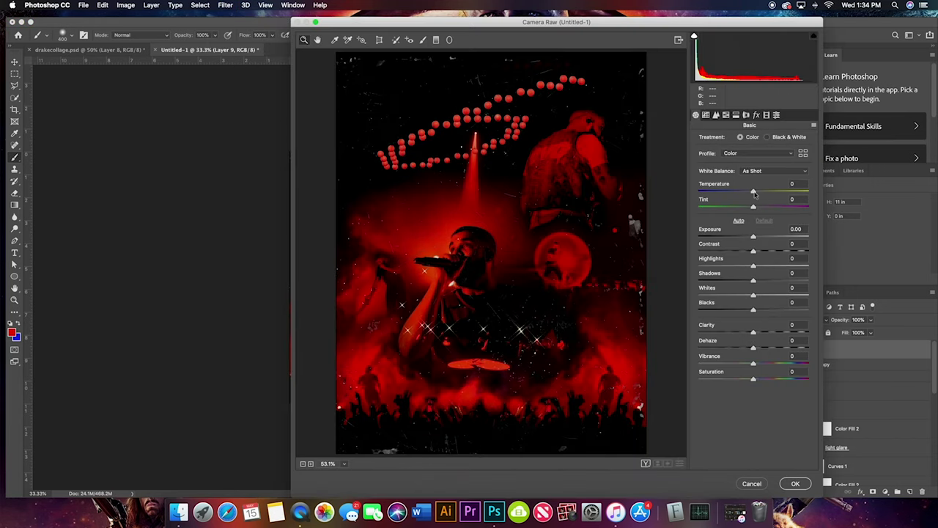
{"action": "left_click_drag", "start_coordinate": [753, 193], "coordinate": [764, 192]}
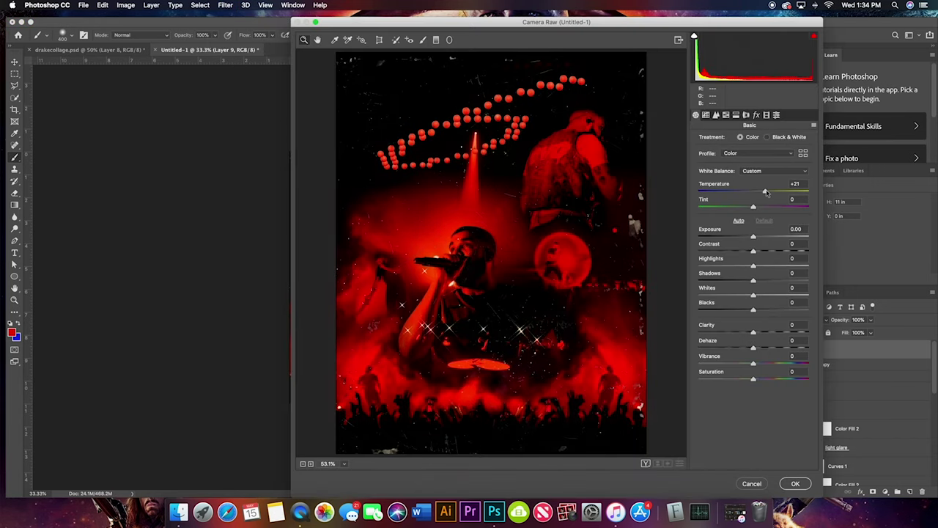
{"action": "mouse_move", "coordinate": [754, 238]}
{"action": "left_mouse_down"}
{"action": "mouse_move", "coordinate": [772, 252]}
{"action": "mouse_move", "coordinate": [755, 261]}
{"action": "left_mouse_up"}
{"action": "left_click", "coordinate": [772, 252]}
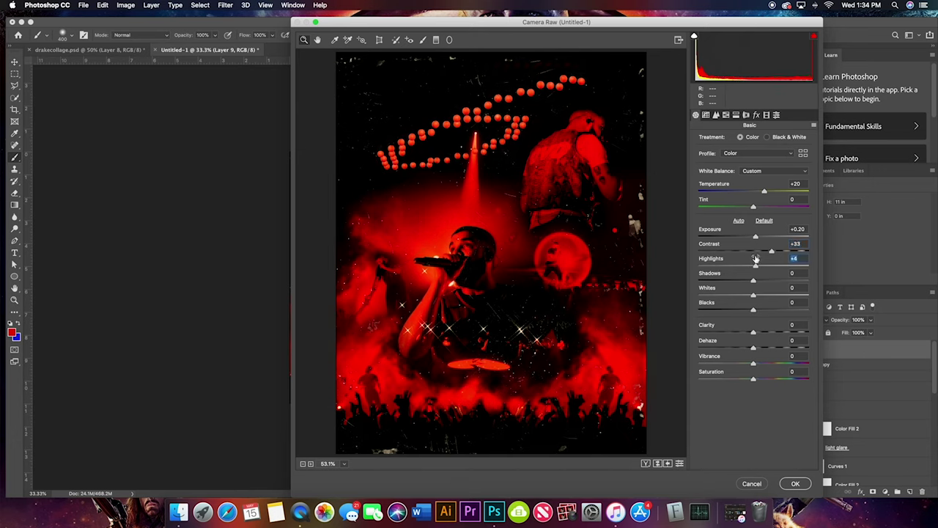
{"action": "mouse_move", "coordinate": [756, 259]}
{"action": "left_mouse_down"}
{"action": "mouse_move", "coordinate": [774, 265]}
{"action": "mouse_move", "coordinate": [760, 292]}
{"action": "mouse_move", "coordinate": [775, 289]}
{"action": "mouse_move", "coordinate": [732, 309]}
{"action": "left_mouse_up"}
{"action": "left_click", "coordinate": [768, 293]}
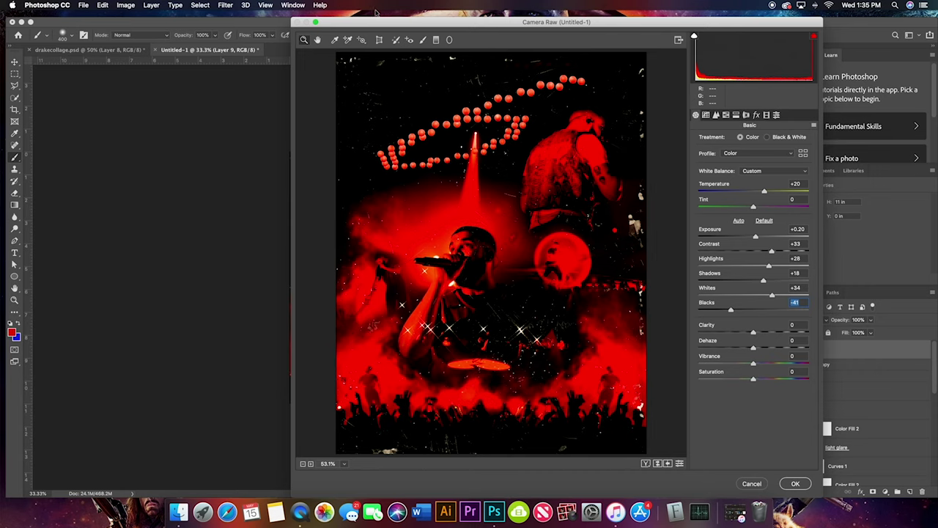
- Commit the Camera Raw grade and apply Add Noise to Layer 9
{"action": "left_click", "coordinate": [795, 483]}
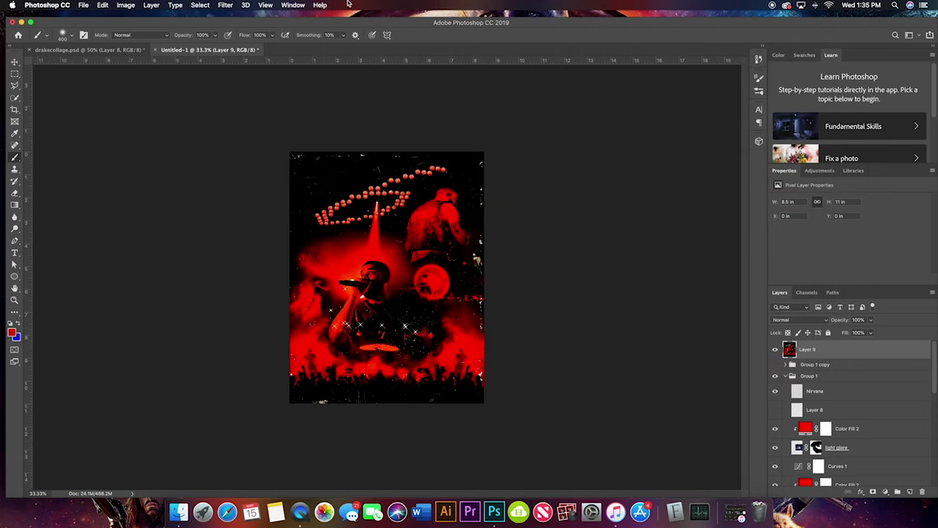
{"action": "left_click", "coordinate": [225, 5]}
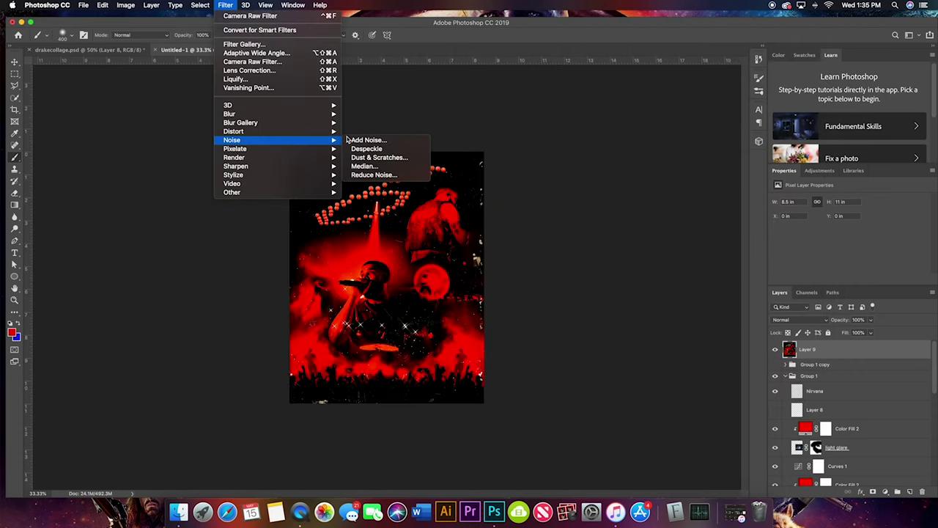
{"action": "left_click", "coordinate": [367, 141]}
{"action": "left_click", "coordinate": [516, 118]}
- Zoom in to 200% and pan across the poster to inspect the grain
{"action": "key", "text": "b"}
{"action": "key", "text": "ctrl+plus"}
{"action": "key", "text": "ctrl+plus"}
{"action": "key", "text": "ctrl+plus"}
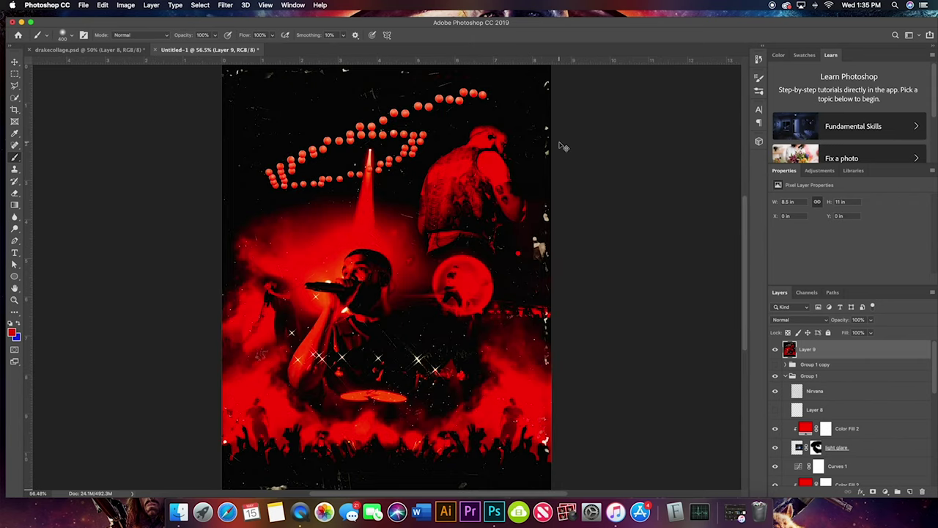
{"action": "scroll", "coordinate": [491, 184], "scroll_direction": "down", "scroll_amount": 3}
{"action": "scroll", "coordinate": [492, 185], "scroll_direction": "down", "scroll_amount": 3}
{"action": "scroll", "coordinate": [492, 185], "scroll_direction": "down", "scroll_amount": 2}
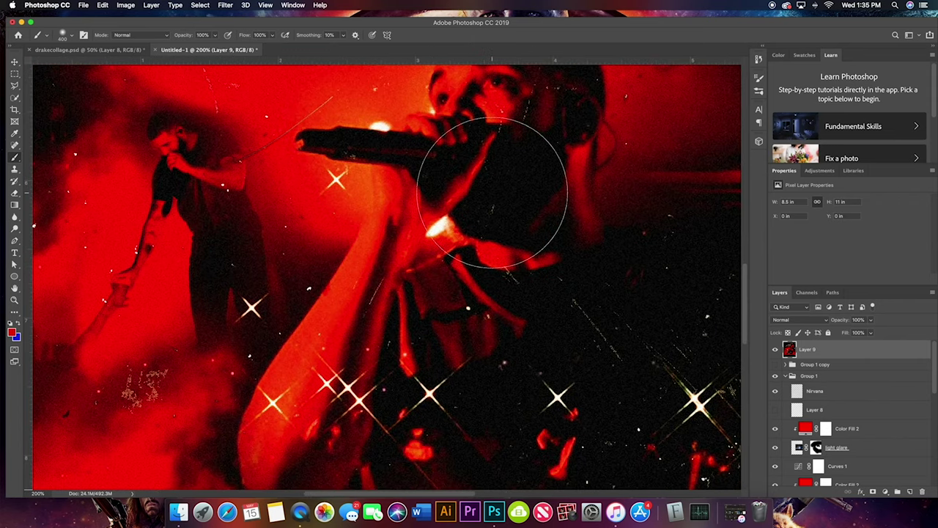
{"action": "scroll", "coordinate": [493, 192], "scroll_direction": "down", "scroll_amount": 3}
{"action": "scroll", "coordinate": [492, 192], "scroll_direction": "down", "scroll_amount": 3}
{"action": "scroll", "coordinate": [492, 192], "scroll_direction": "right", "scroll_amount": 3}
{"action": "scroll", "coordinate": [492, 192], "scroll_direction": "right", "scroll_amount": 3}
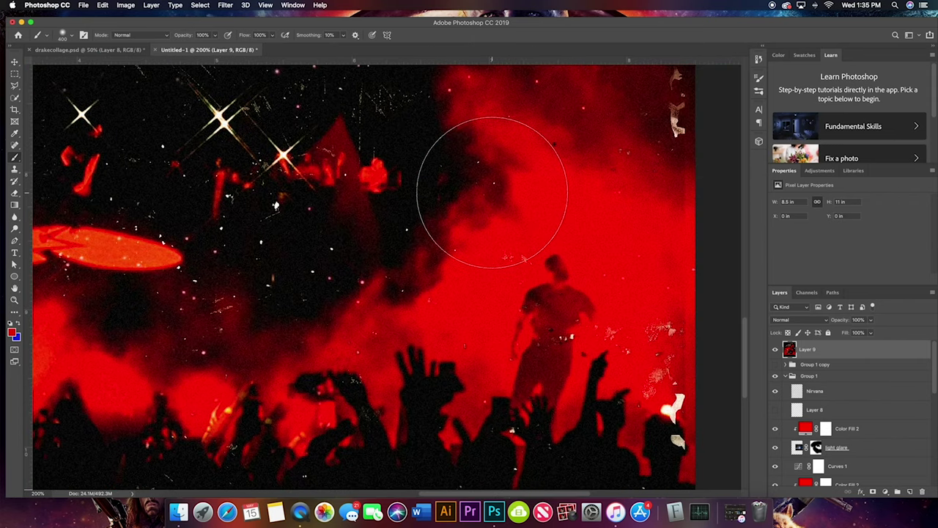
{"action": "scroll", "coordinate": [491, 192], "scroll_direction": "right", "scroll_amount": 3}
{"action": "scroll", "coordinate": [492, 192], "scroll_direction": "up", "scroll_amount": 5}
{"action": "scroll", "coordinate": [492, 192], "scroll_direction": "up", "scroll_amount": 3}
{"action": "scroll", "coordinate": [492, 192], "scroll_direction": "up", "scroll_amount": 3}
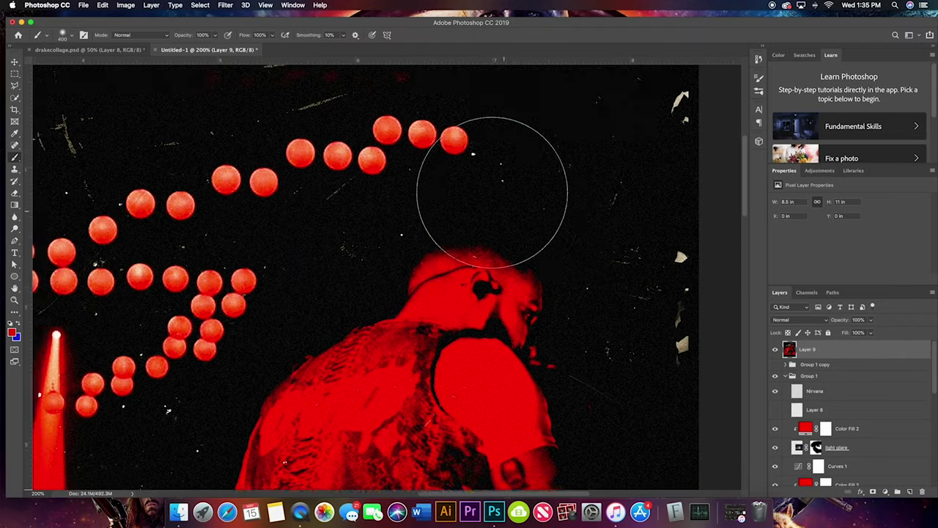
{"action": "scroll", "coordinate": [492, 192], "scroll_direction": "left", "scroll_amount": 3}
{"action": "scroll", "coordinate": [492, 192], "scroll_direction": "up", "scroll_amount": 2}
{"action": "scroll", "coordinate": [492, 187], "scroll_direction": "down", "scroll_amount": 3}
{"action": "scroll", "coordinate": [492, 189], "scroll_direction": "down", "scroll_amount": 3}
{"action": "scroll", "coordinate": [491, 189], "scroll_direction": "down", "scroll_amount": 3}
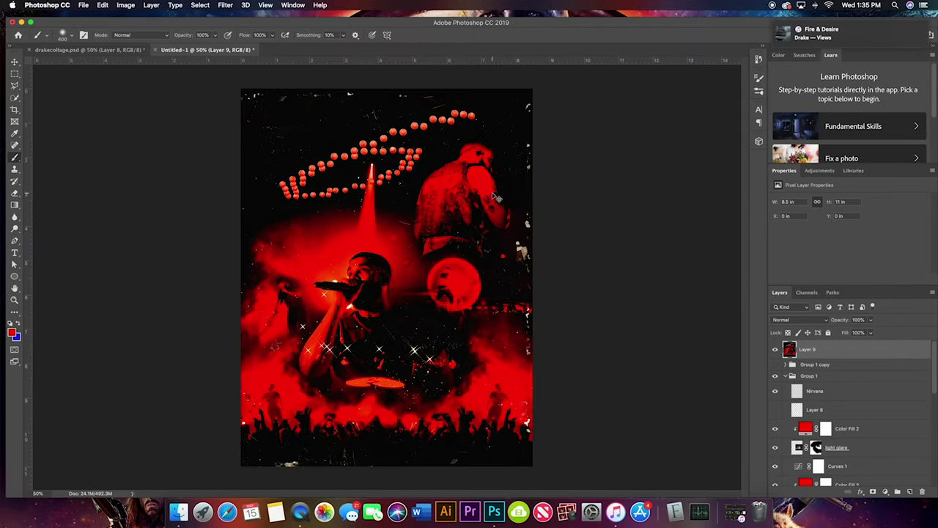